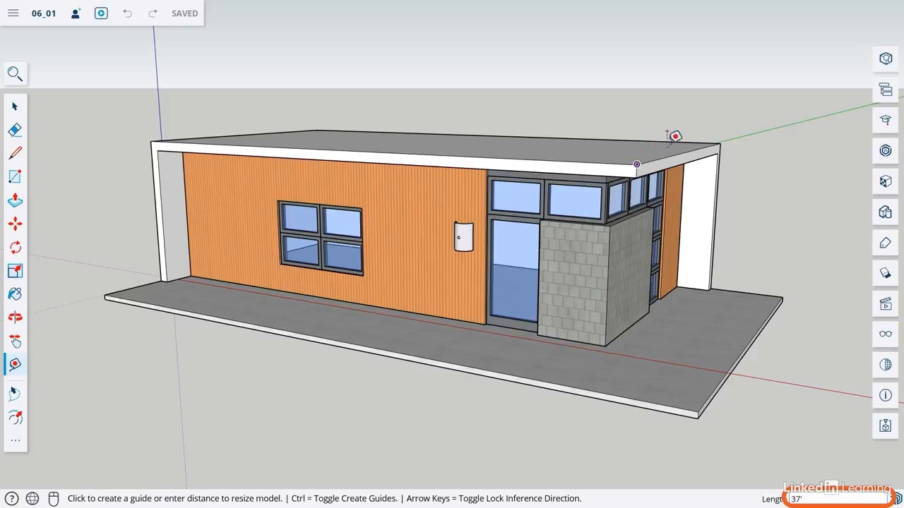
Measure the roof's short side edge and its corner-to-corner diagonal, and undo the guide created along the diagonal.
click(720, 144)
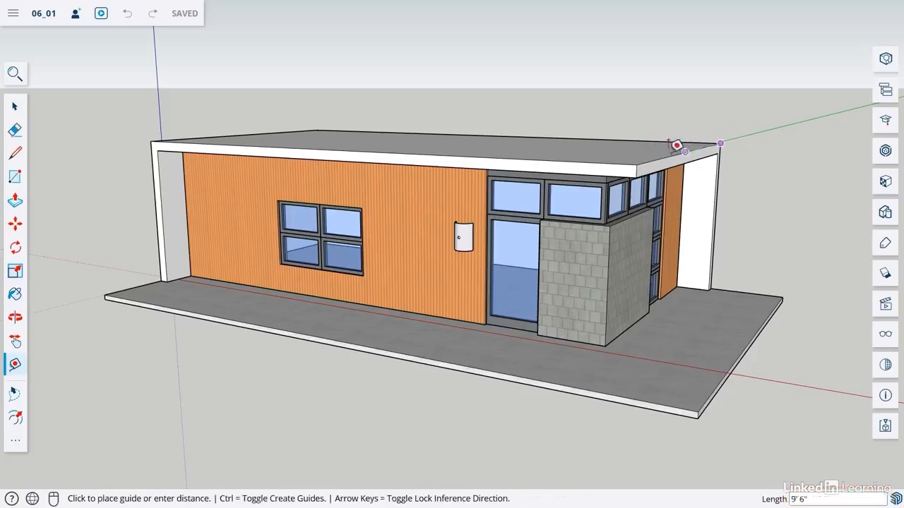
click(636, 165)
middle_drag(636, 165, 474, 125)
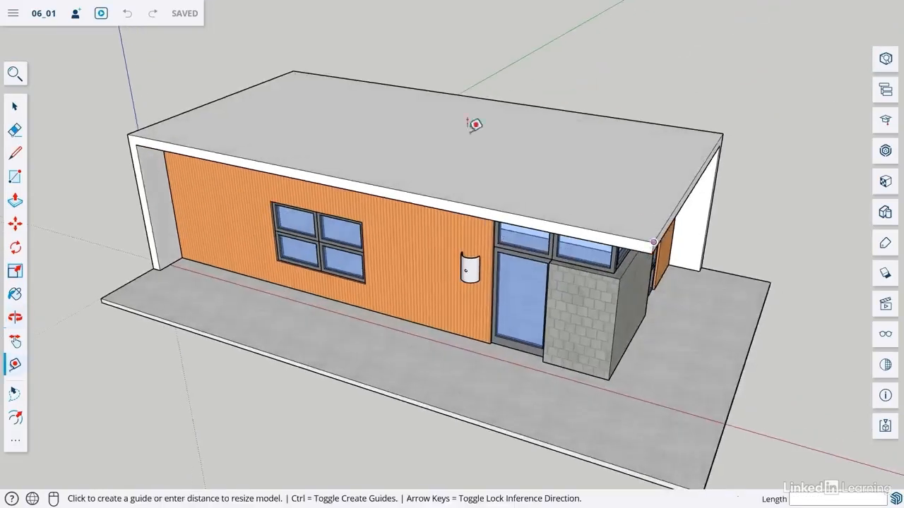
click(293, 72)
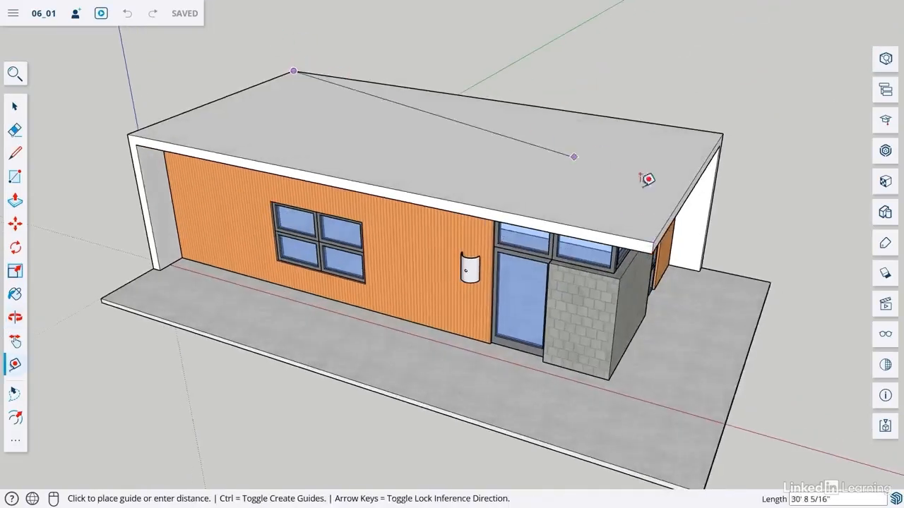
click(650, 240)
key(space)
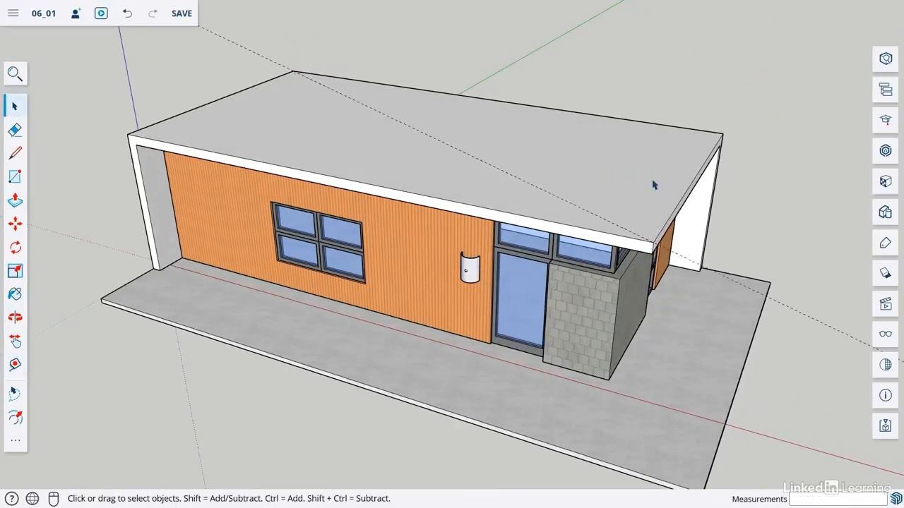
key(ctrl+z)
Place a guide line on the orange front wall with the Tape Measure, parallel to and 3' below the wall's upper edge.
middle_drag(538, 260, 557, 127)
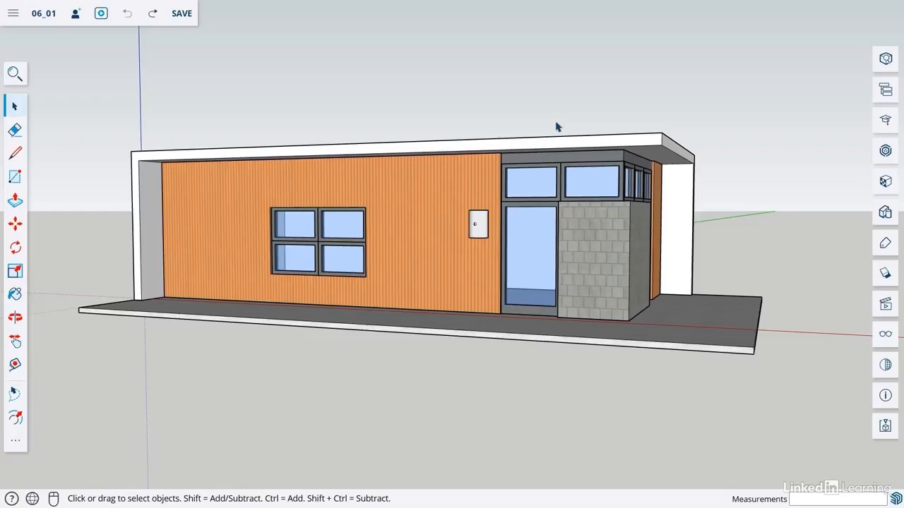
scroll(325, 169, up, 1)
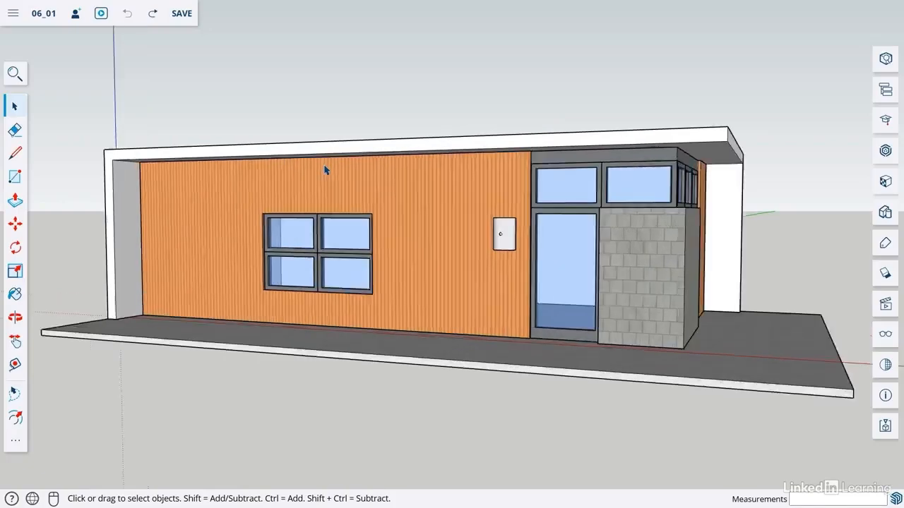
scroll(325, 169, up, 2)
middle_drag(333, 178, 327, 156)
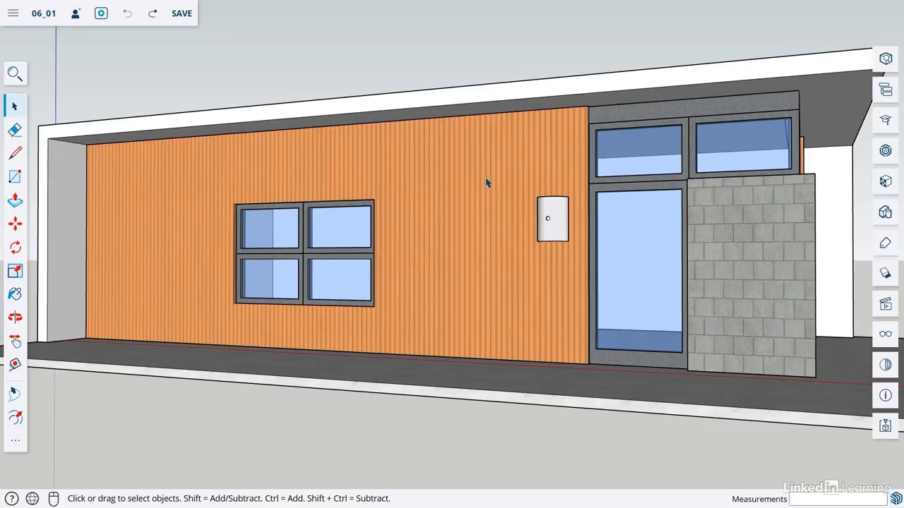
click(14, 365)
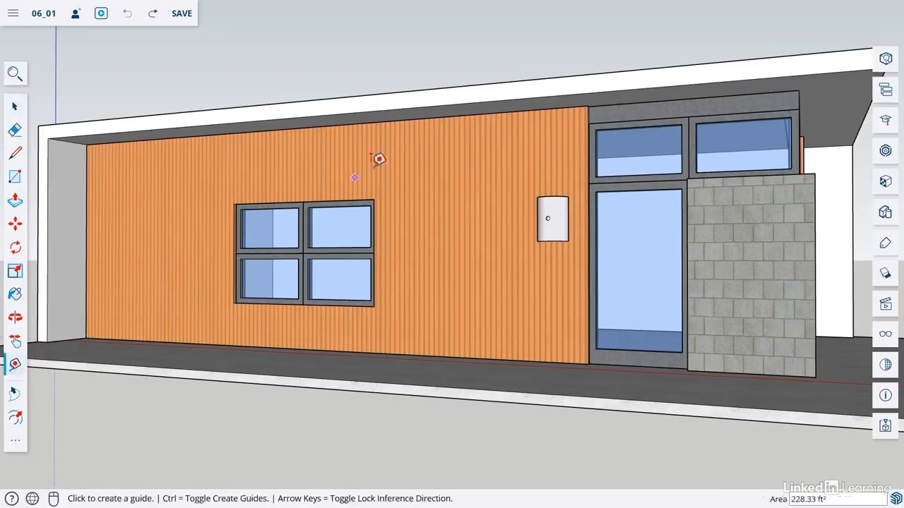
click(454, 114)
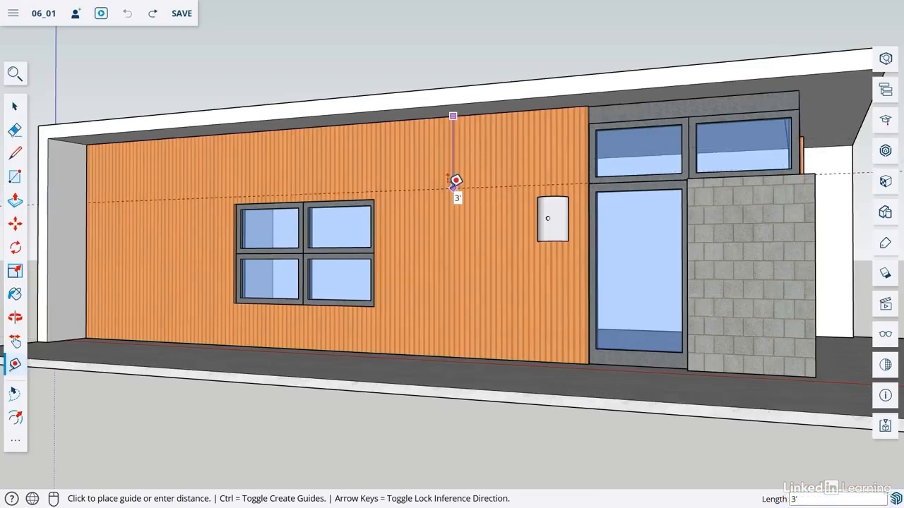
click(456, 181)
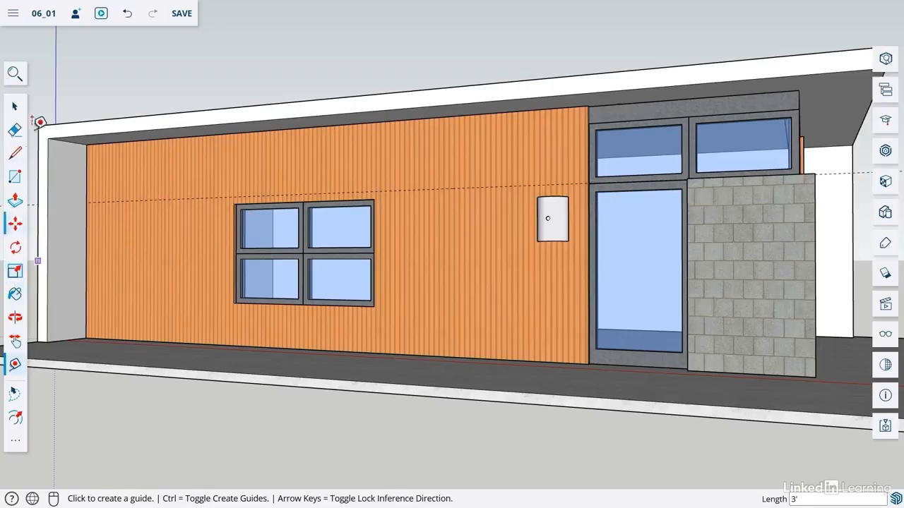
Draw a rectangle about 4' 5 5/8" by 2' 2 3/16" on the front wall, with its lower edge on the guide.
click(14, 178)
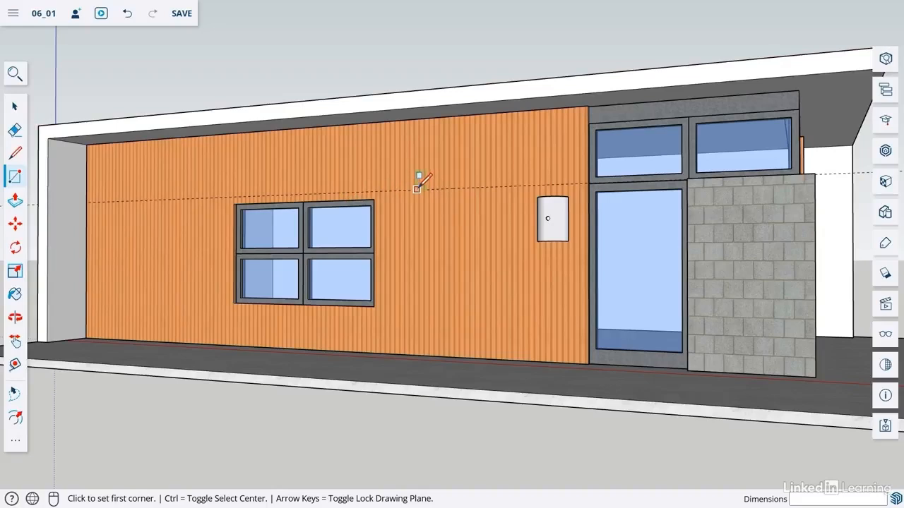
click(417, 190)
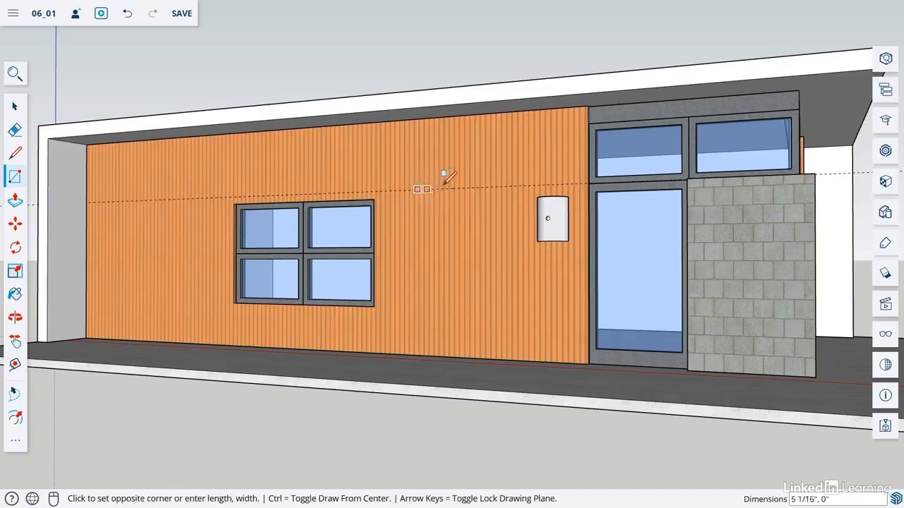
click(518, 132)
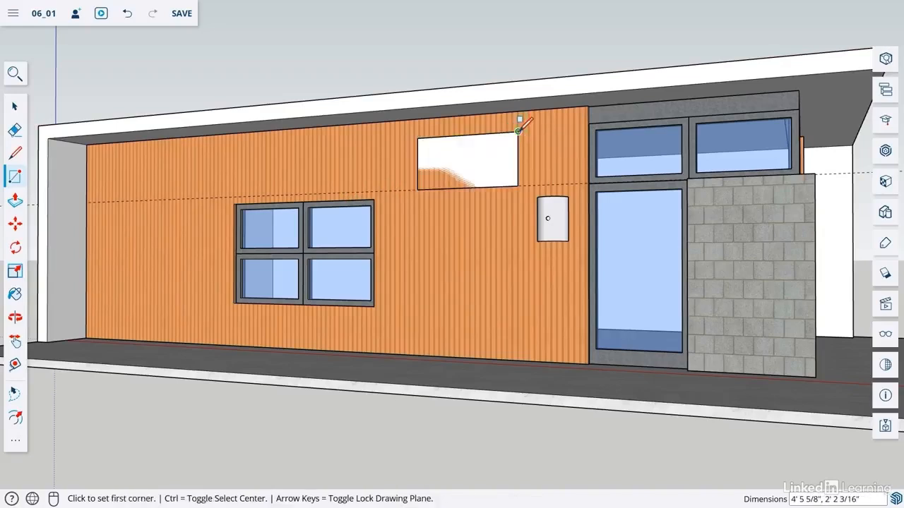
key(space)
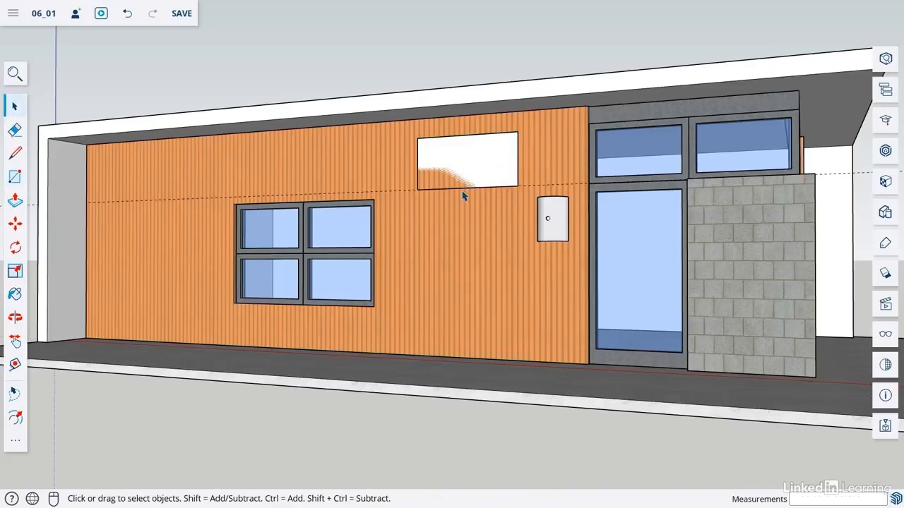
Undo the rectangle on the front wall and erase the guide line.
key(ctrl+z)
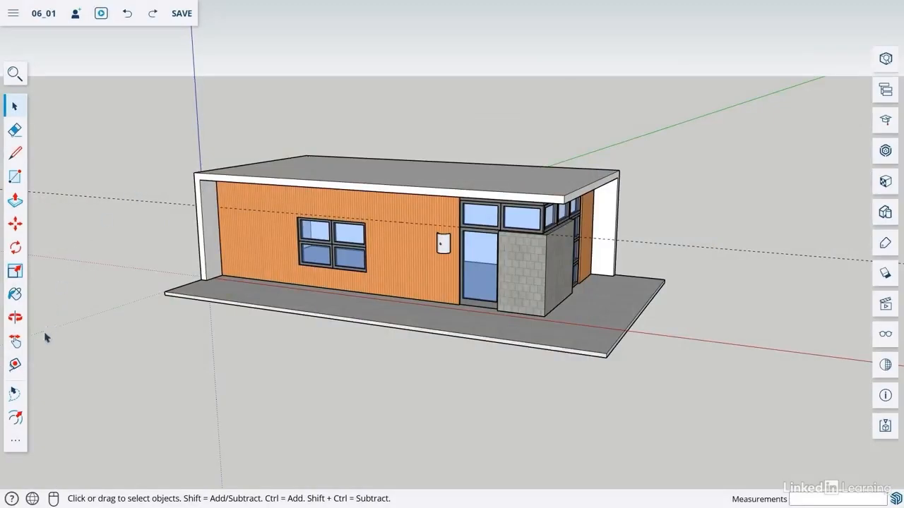
click(15, 129)
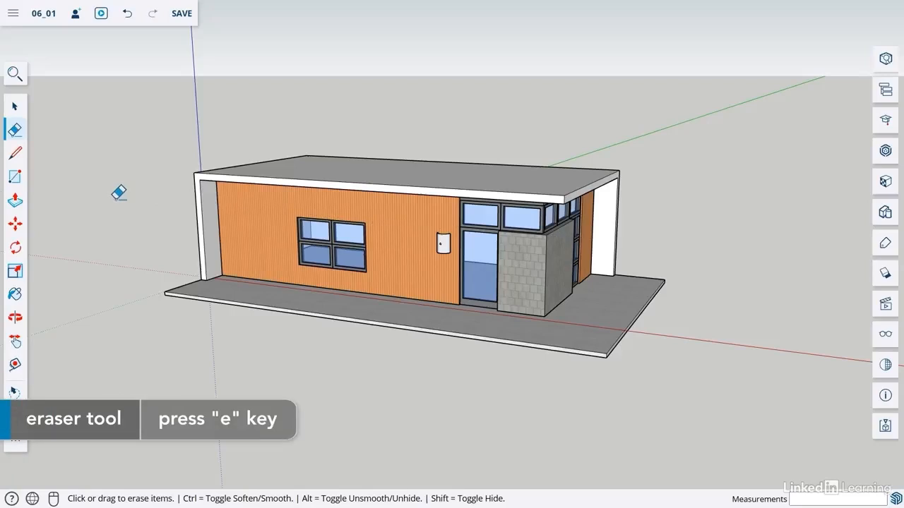
key(space)
Measure the foundation slab's long front edge and rescale the whole model by setting that length to 36'.
scroll(397, 242, up, 2)
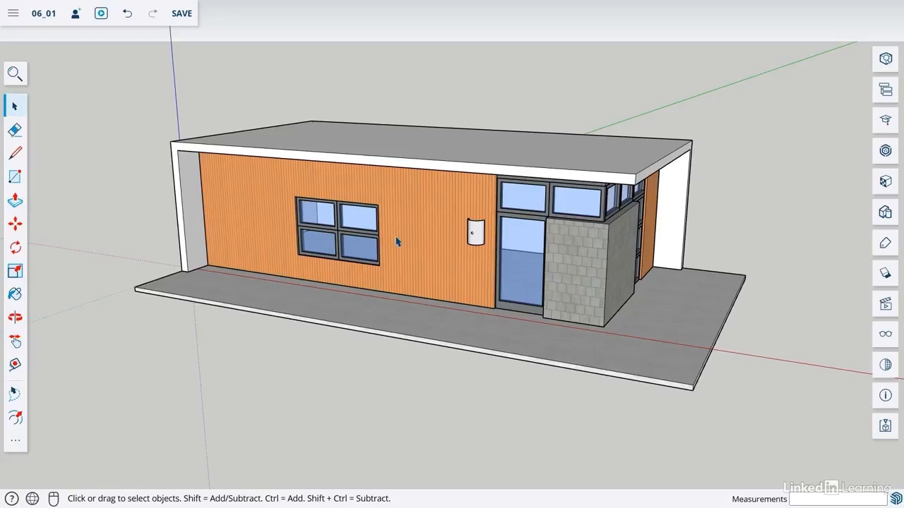
scroll(397, 241, down, 3)
middle_drag(396, 238, 393, 260)
click(17, 364)
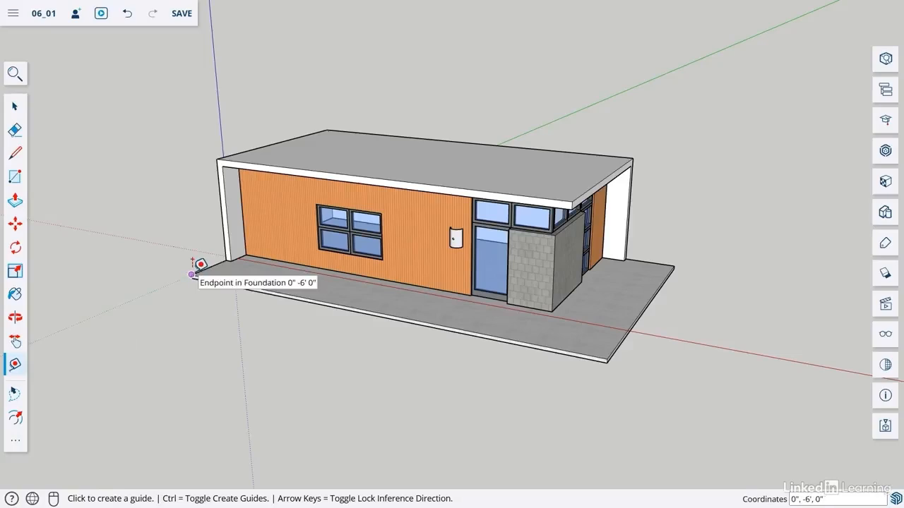
click(191, 274)
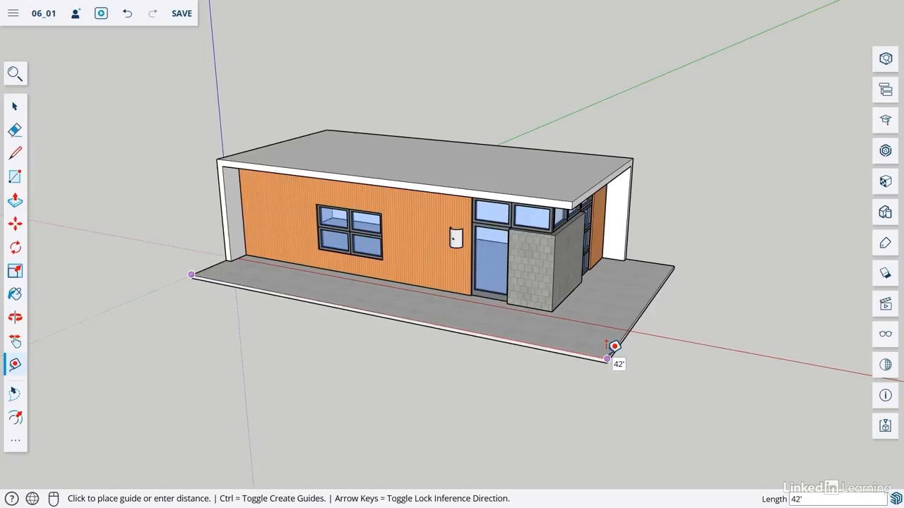
click(607, 358)
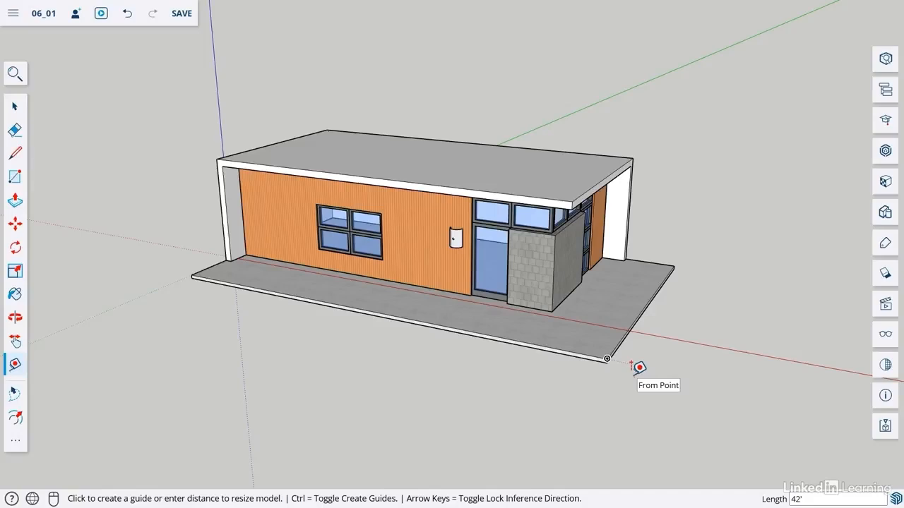
text(36)
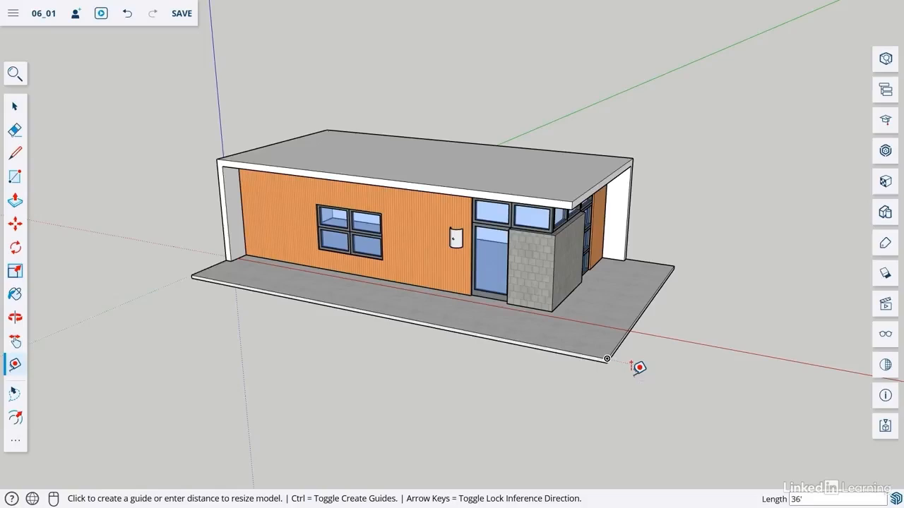
key(Return)
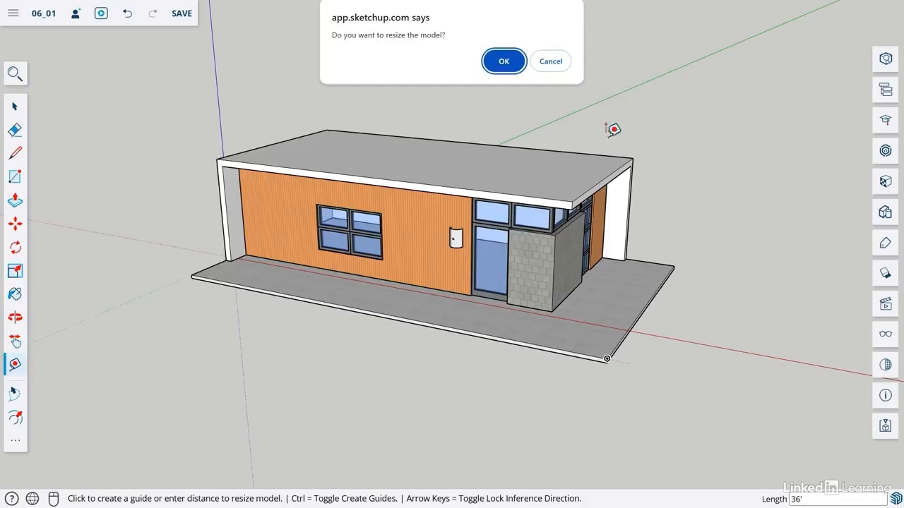
click(503, 62)
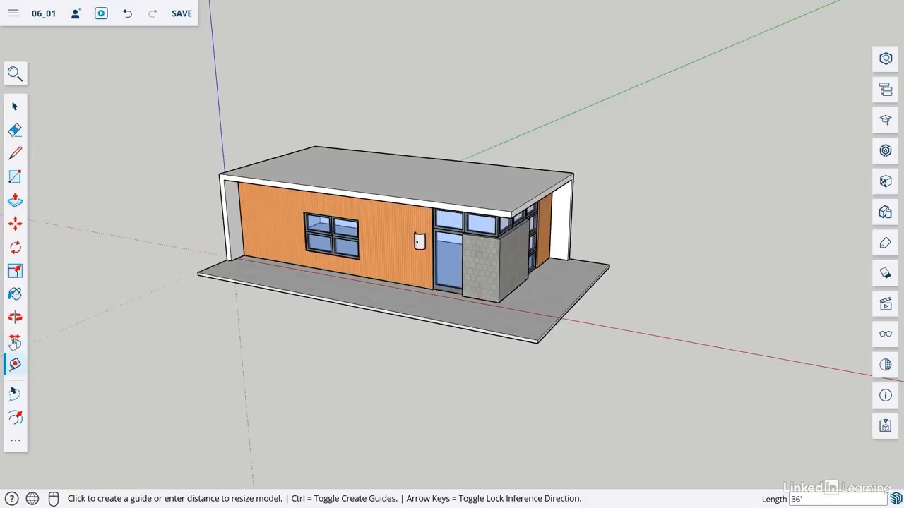
Remeasure the foundation slab's long front edge and resize the whole model so that edge is 42'.
click(198, 271)
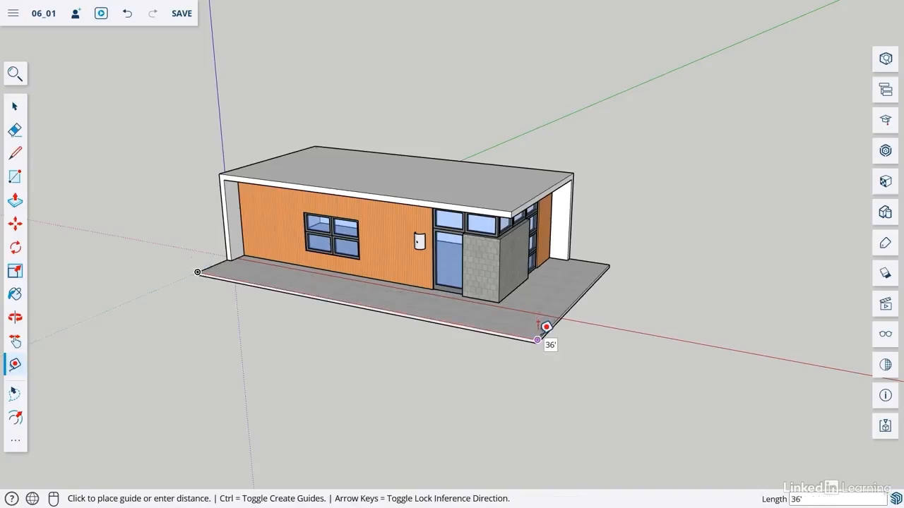
key(space)
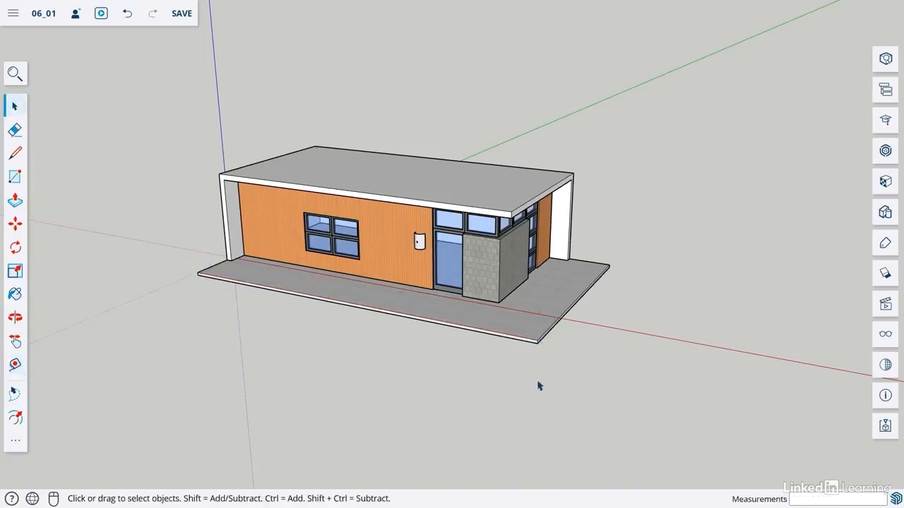
click(15, 364)
click(197, 272)
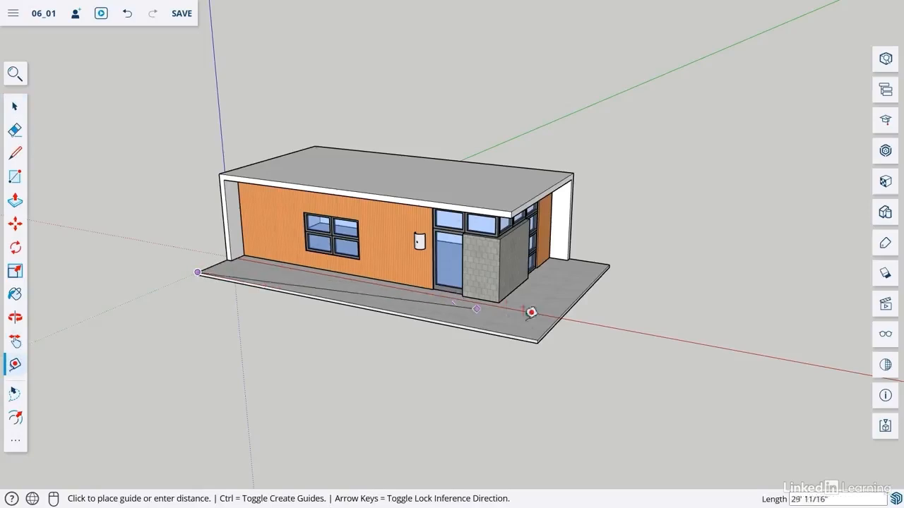
click(541, 338)
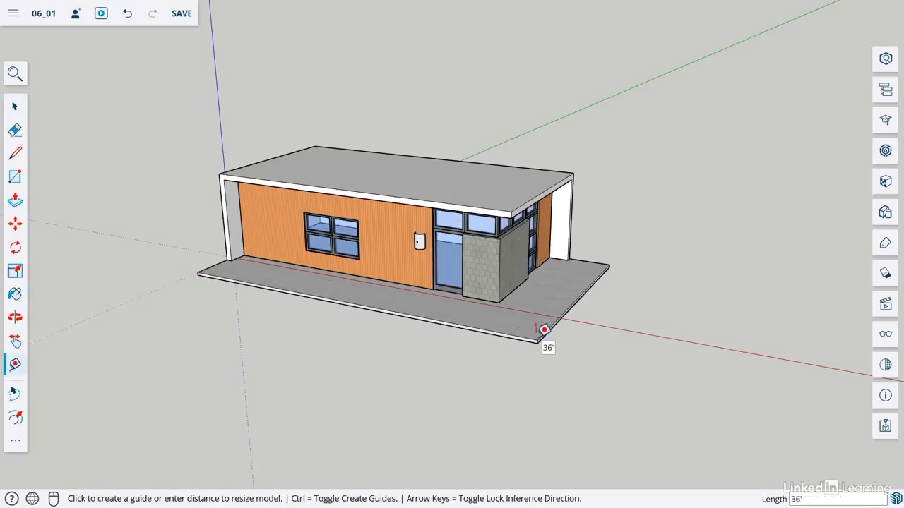
text(42)
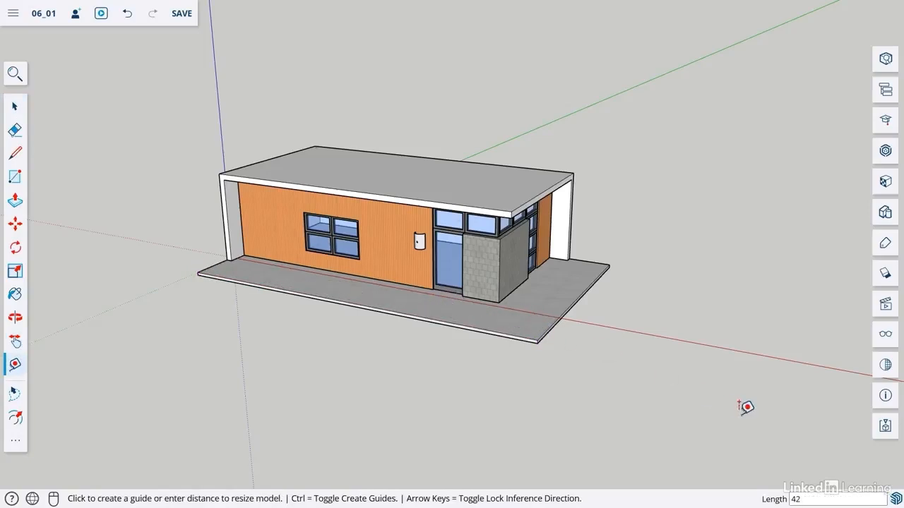
text(')
key(Return)
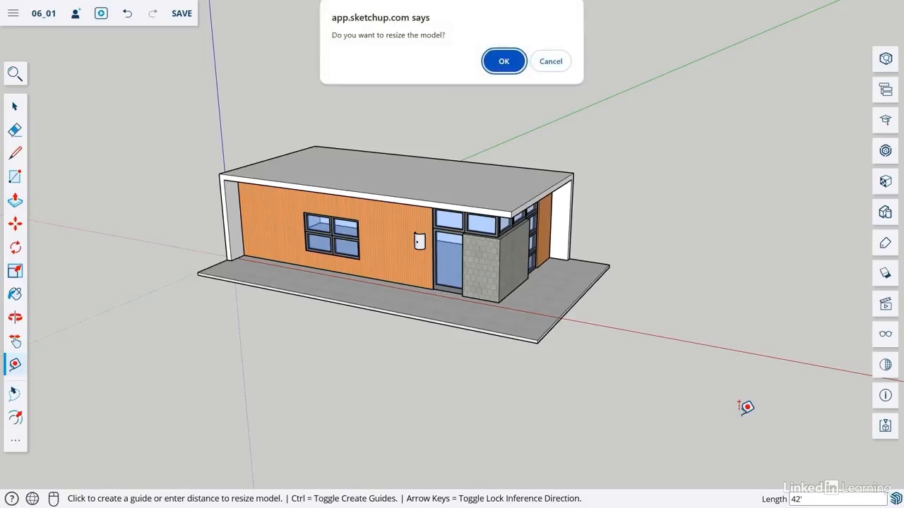
click(503, 62)
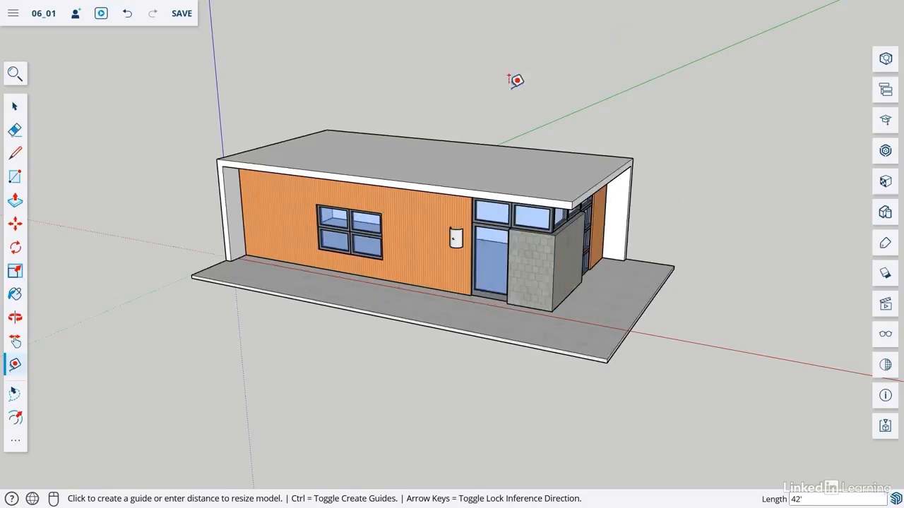
key(o)
drag(421, 150, 422, 113)
key(t)
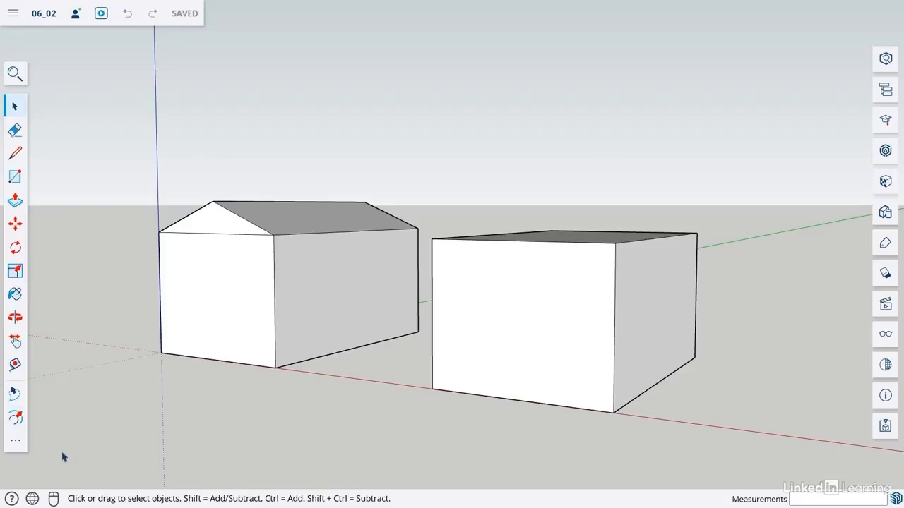
Measure the gabled building's left roof slope with the Protractor from the front-left eave corner, leaving a guide along the slope.
click(14, 444)
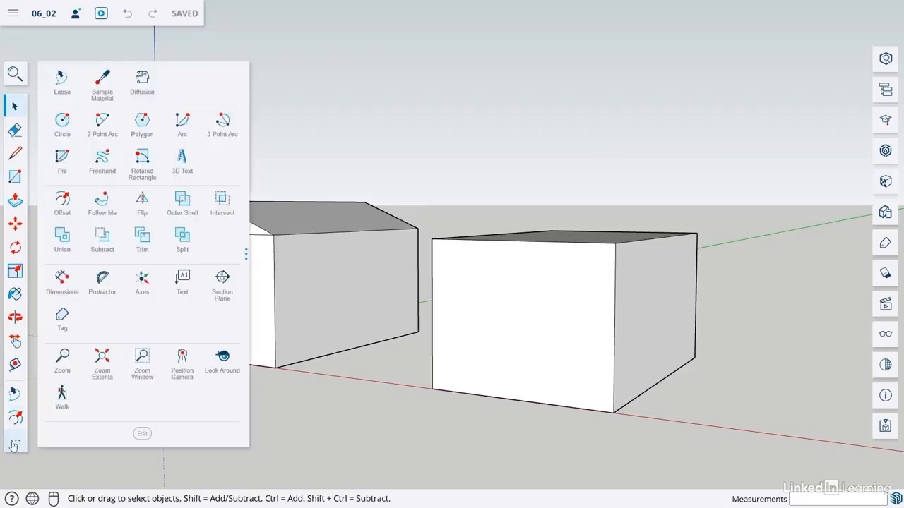
click(103, 281)
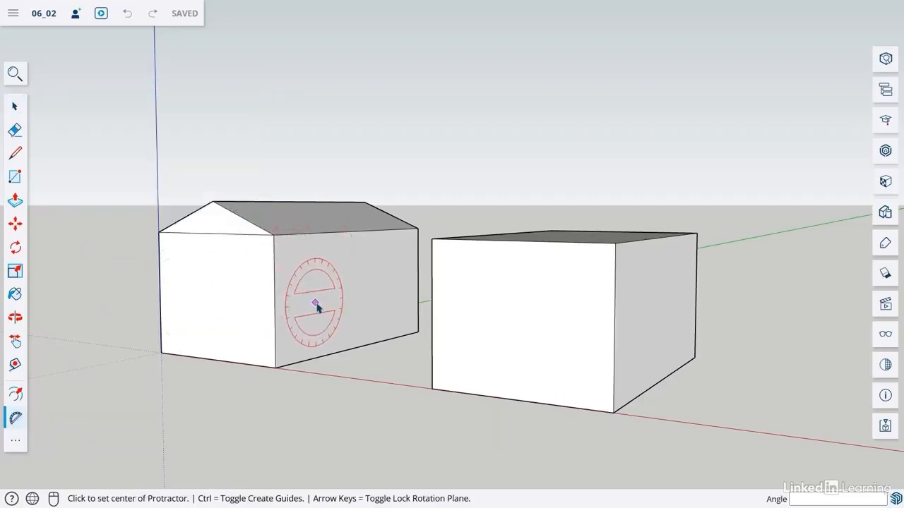
middle_drag(315, 302, 372, 325)
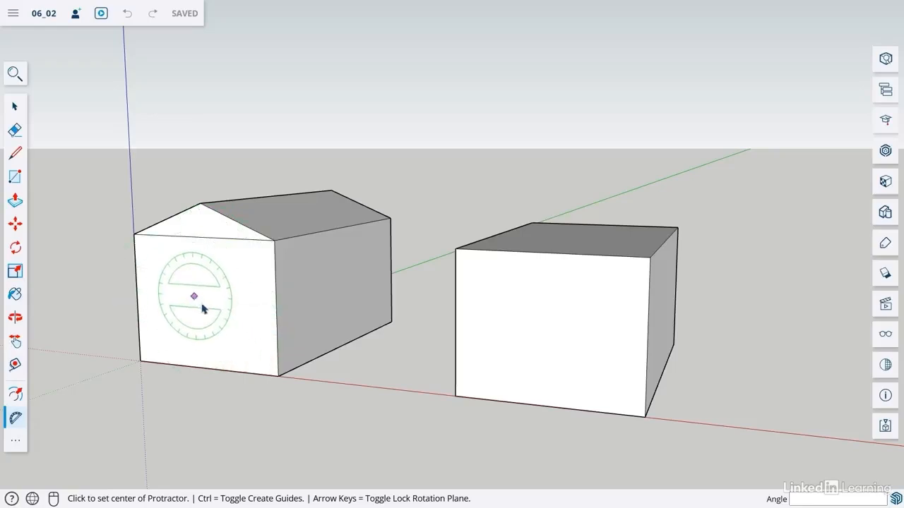
click(134, 235)
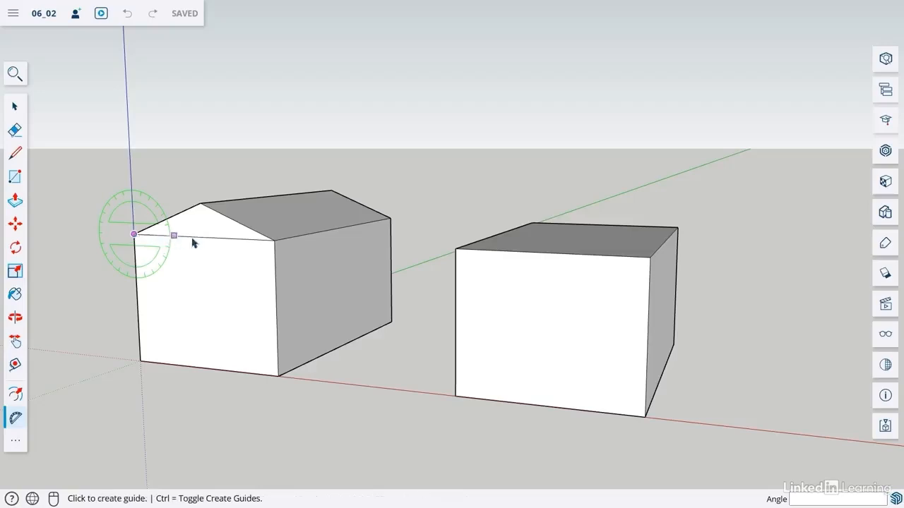
click(397, 247)
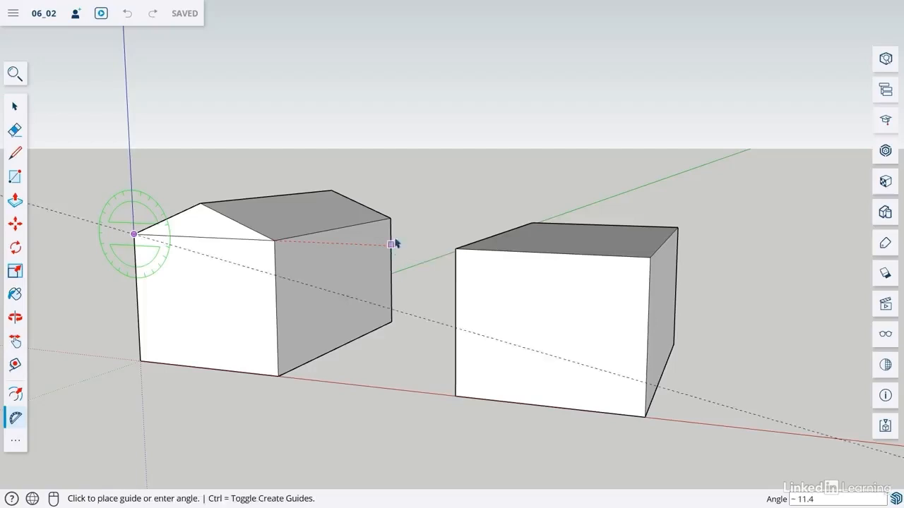
click(347, 137)
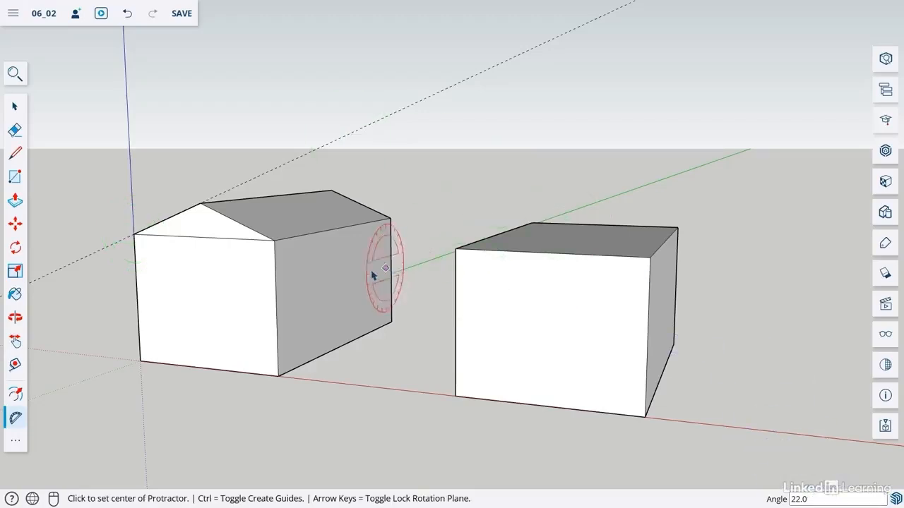
Measure the right roof slope from the front-right eave corner with the Protractor, leaving a second guide along that slope.
middle_drag(384, 262, 495, 253)
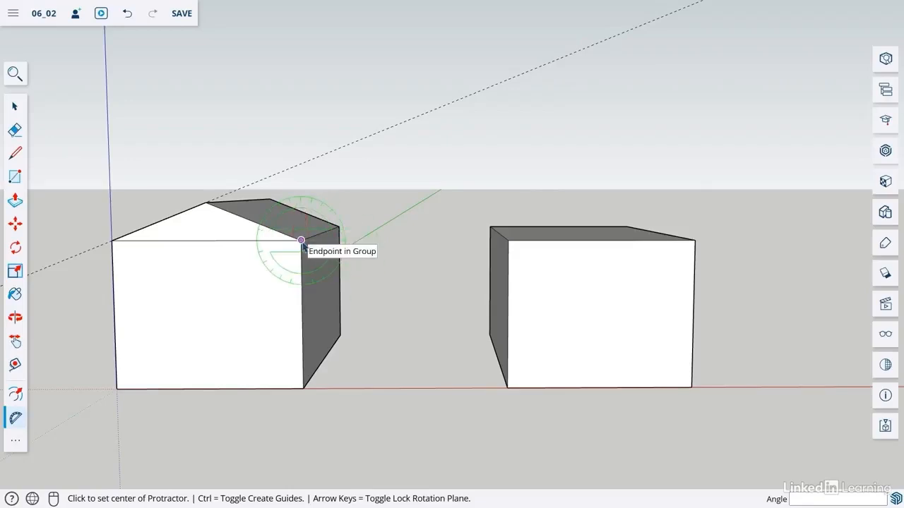
click(301, 241)
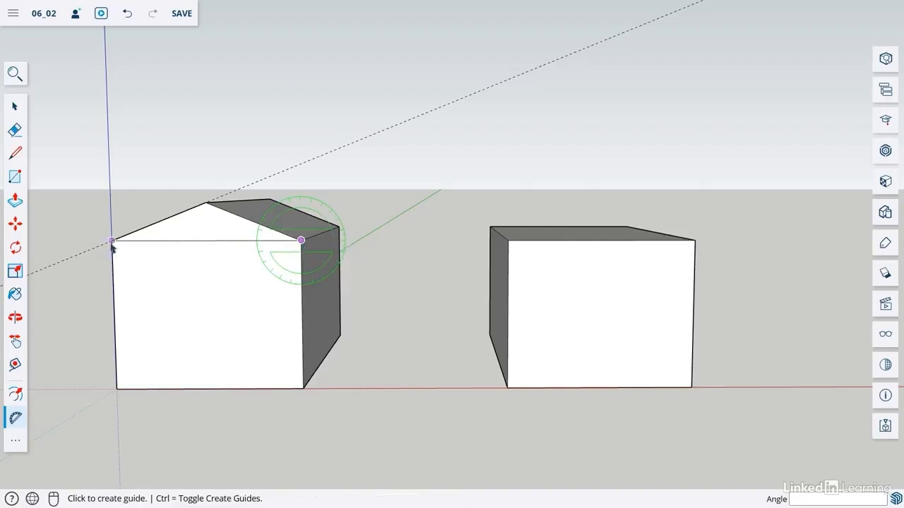
click(52, 247)
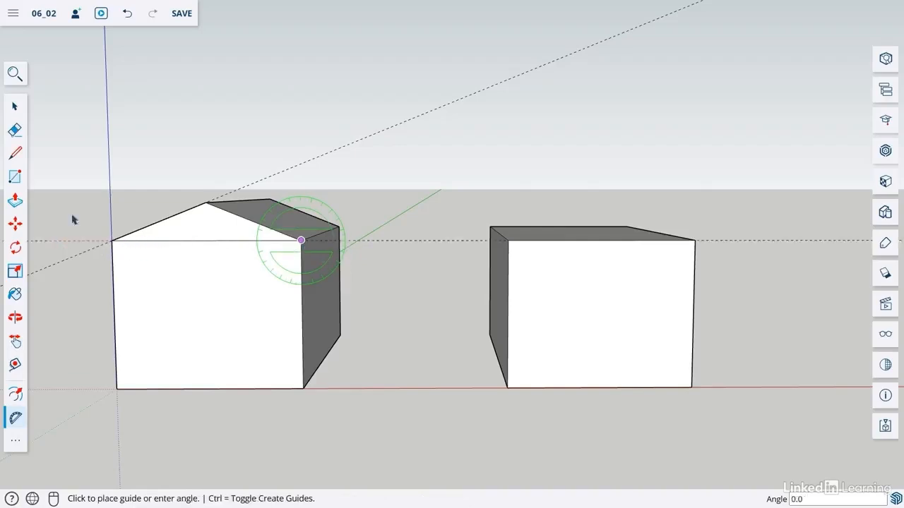
click(123, 170)
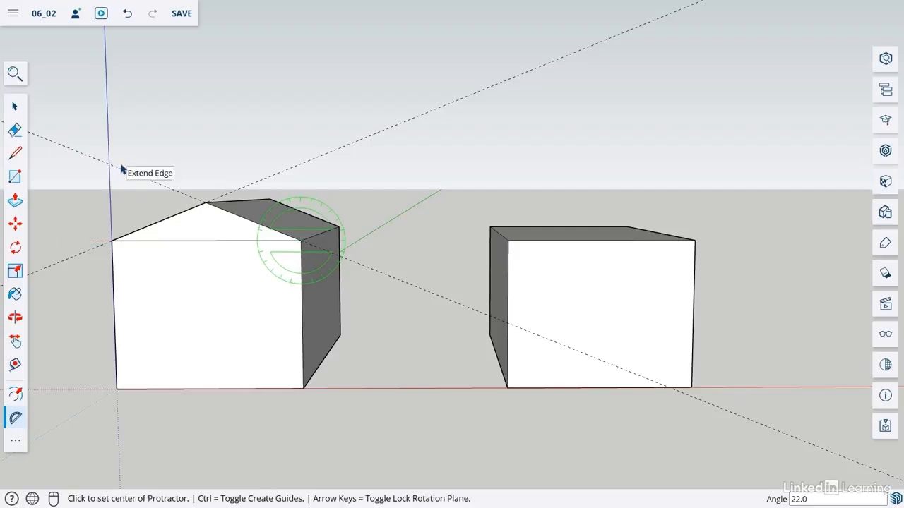
Draw a short line along the guide, extending the right roof slope outward from the front-right eave corner, and undo it.
middle_drag(282, 212, 296, 250)
key(space)
scroll(191, 298, down, 3)
scroll(384, 262, up, 3)
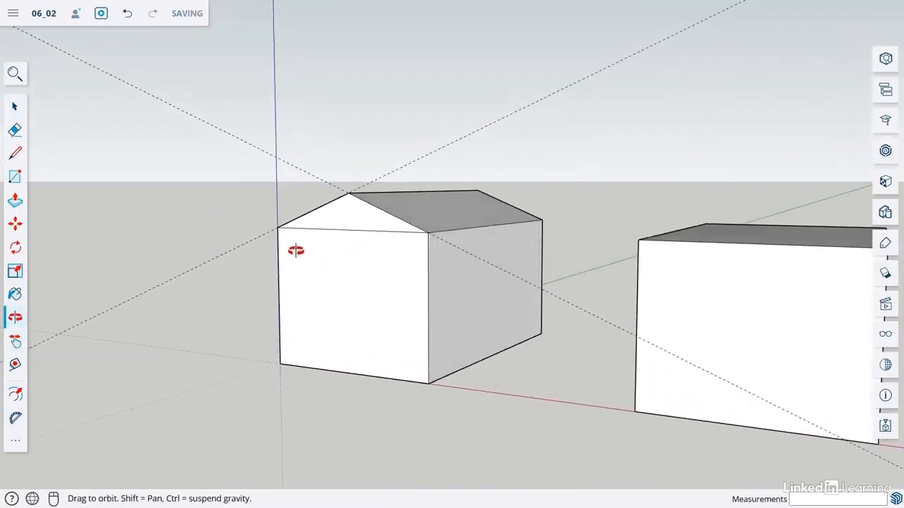
middle_drag(165, 238, 80, 194)
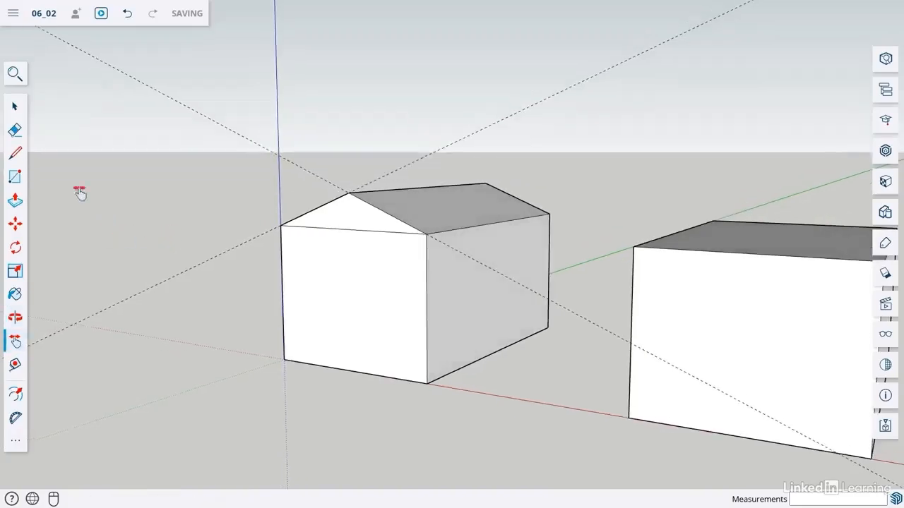
click(21, 154)
click(426, 234)
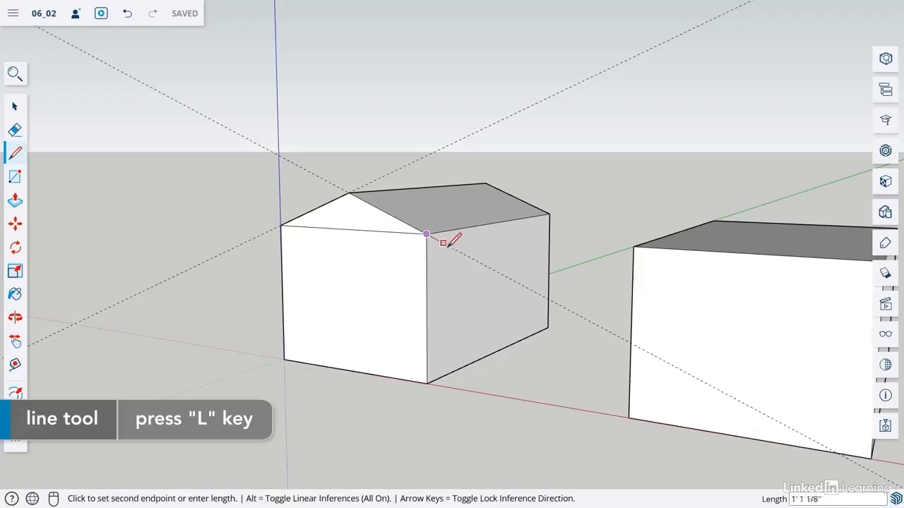
click(454, 249)
key(space)
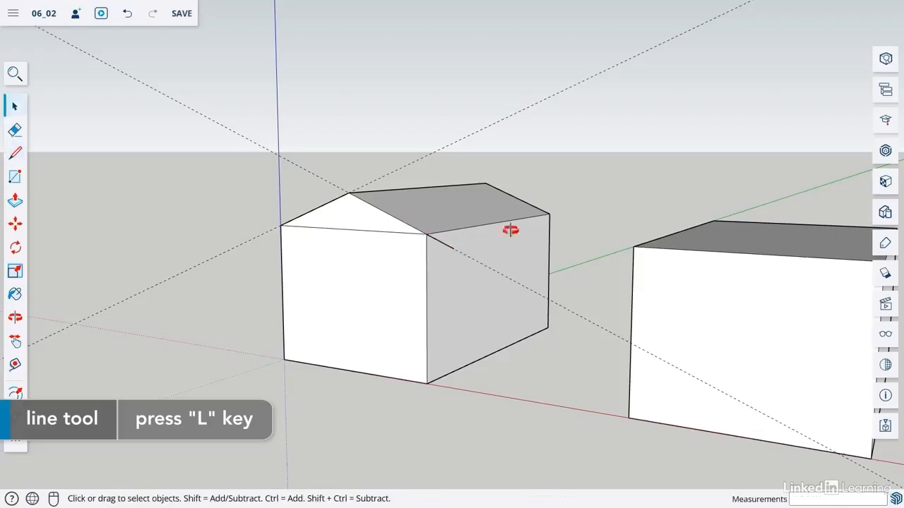
middle_drag(510, 230, 548, 250)
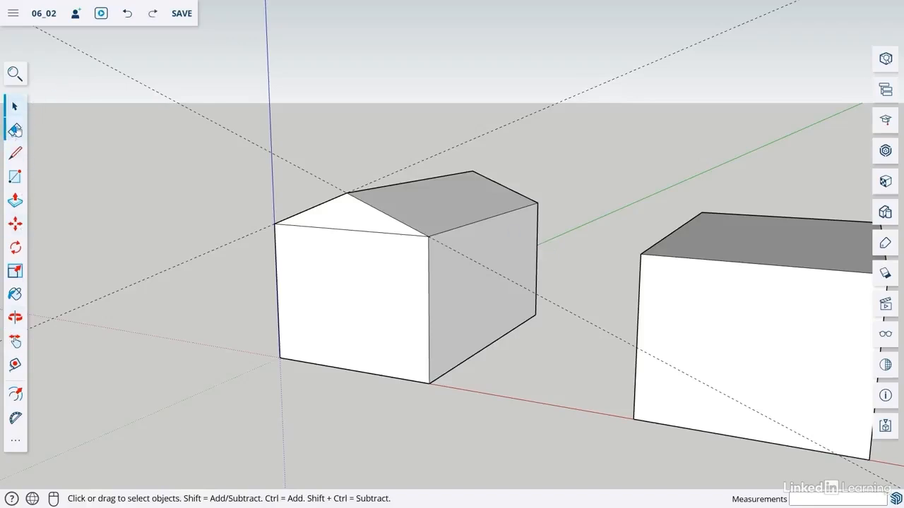
Erase both roof-slope guide lines from the gabled building.
click(15, 130)
click(247, 134)
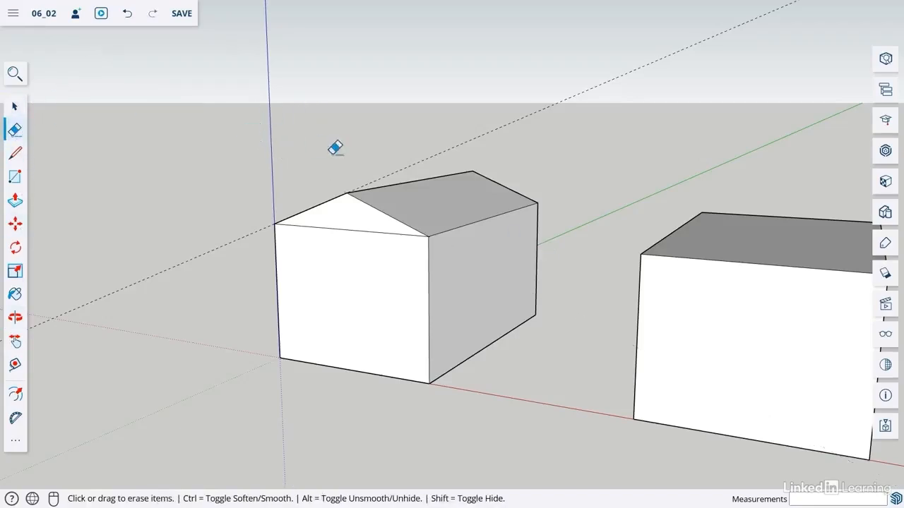
key(space)
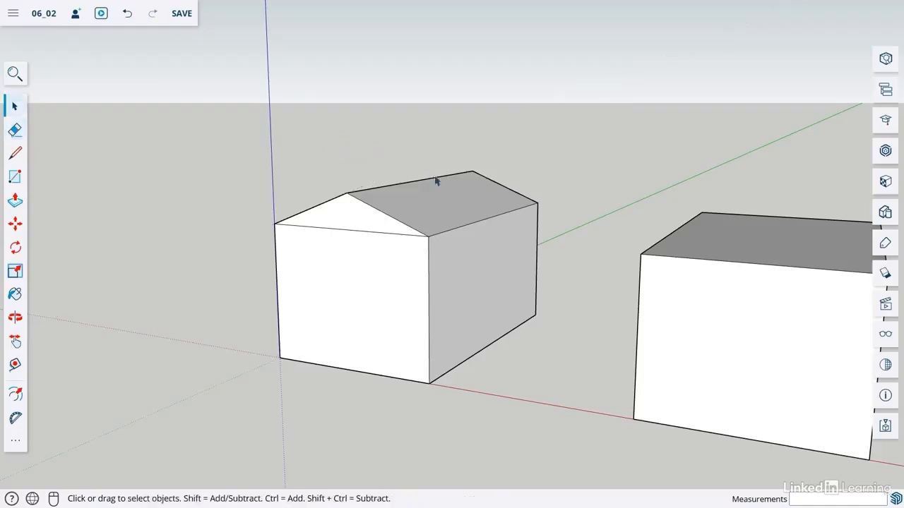
Place a 30-degree Protractor guide from the flat-topped building's upper-left front corner, measured from its front top edge.
key(h)
key(o)
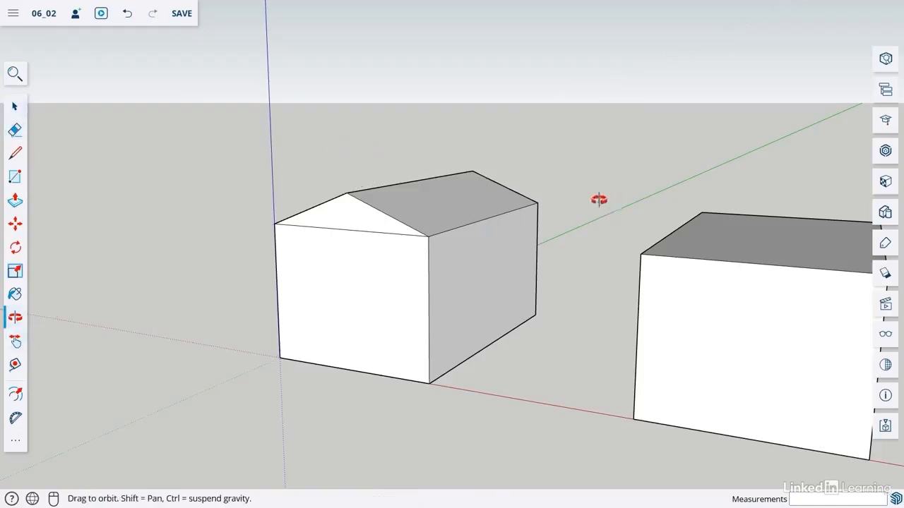
drag(600, 198, 269, 157)
key(h)
middle_drag(350, 187, 391, 176)
key(space)
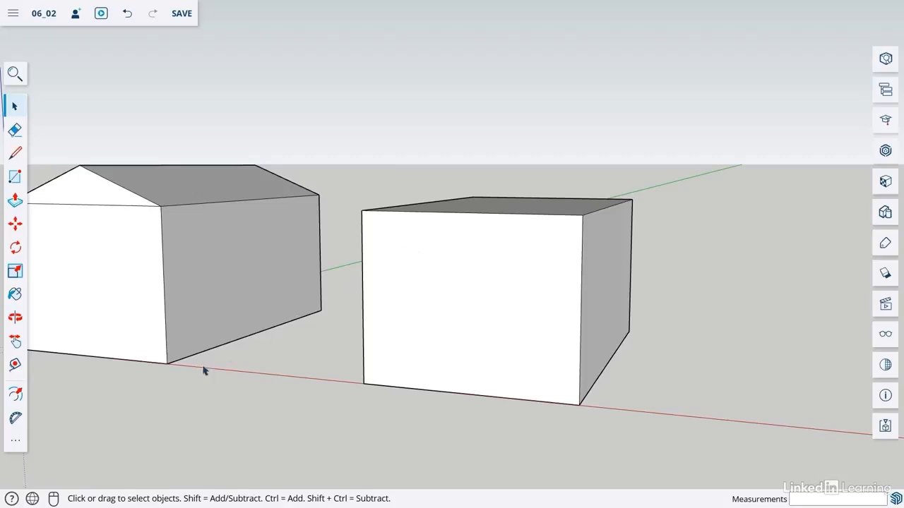
click(15, 418)
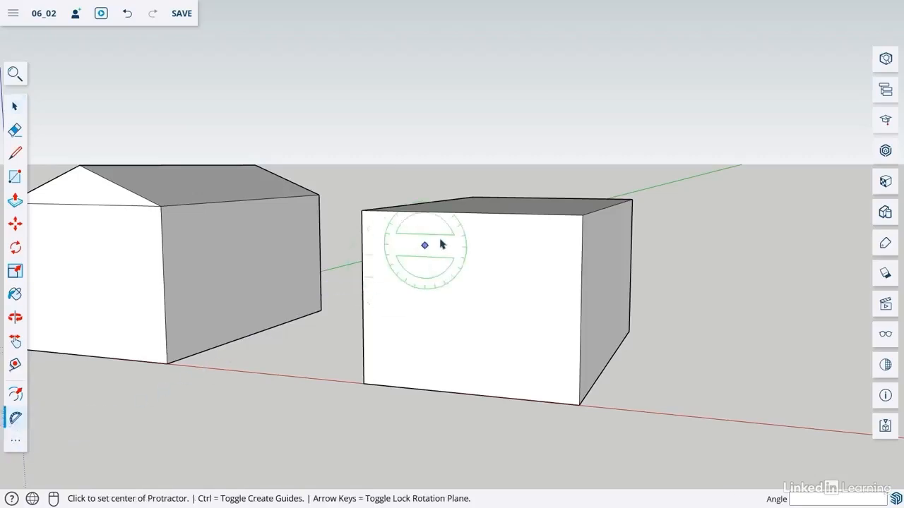
click(361, 211)
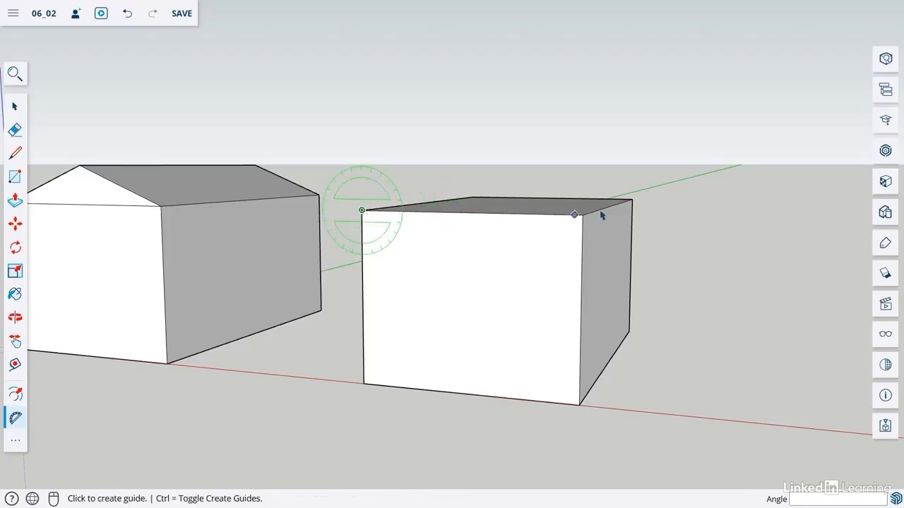
click(709, 224)
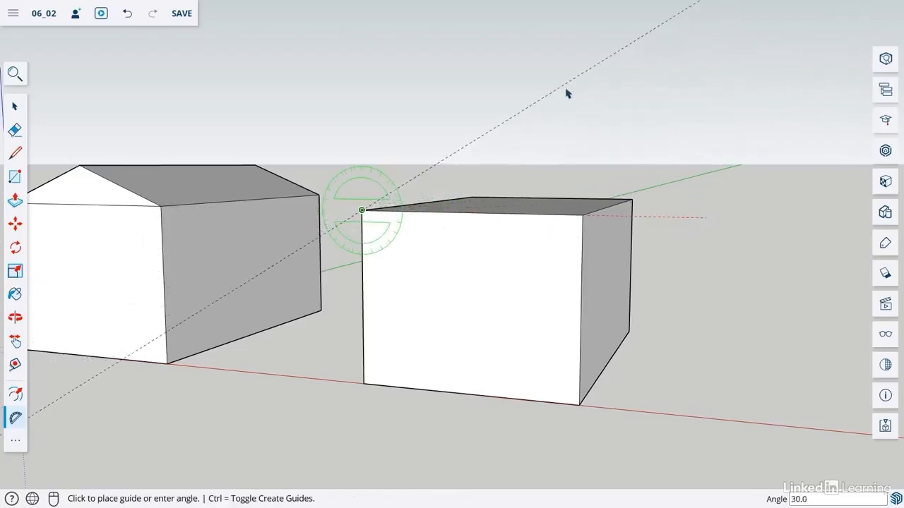
click(560, 93)
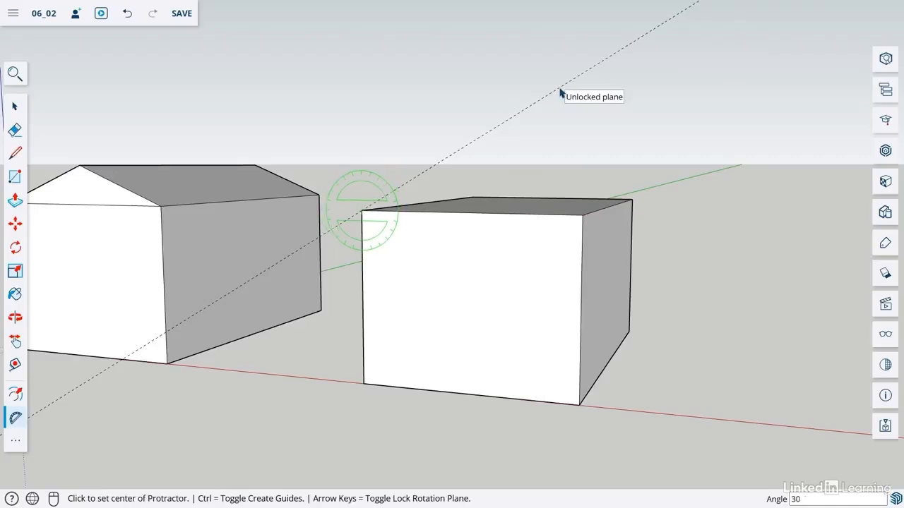
Erase the 30-degree guide line from the flat-topped building.
middle_drag(591, 165, 551, 195)
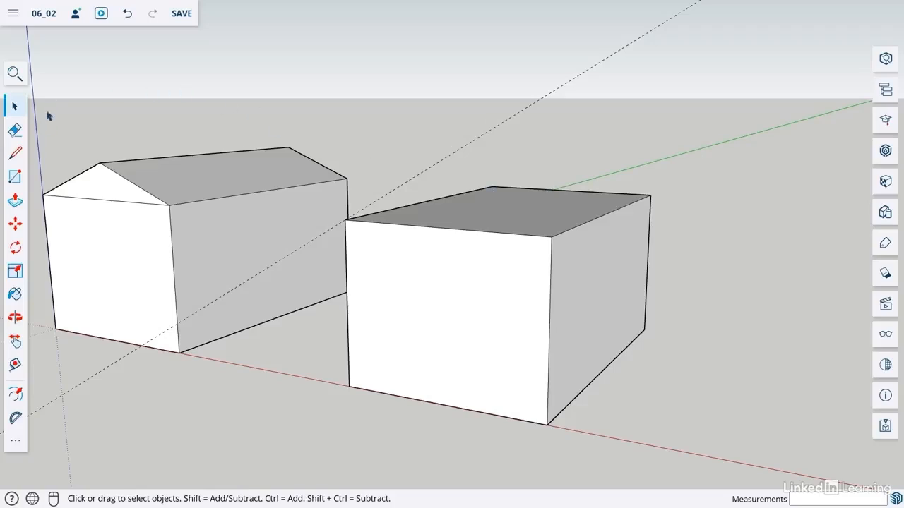
click(15, 130)
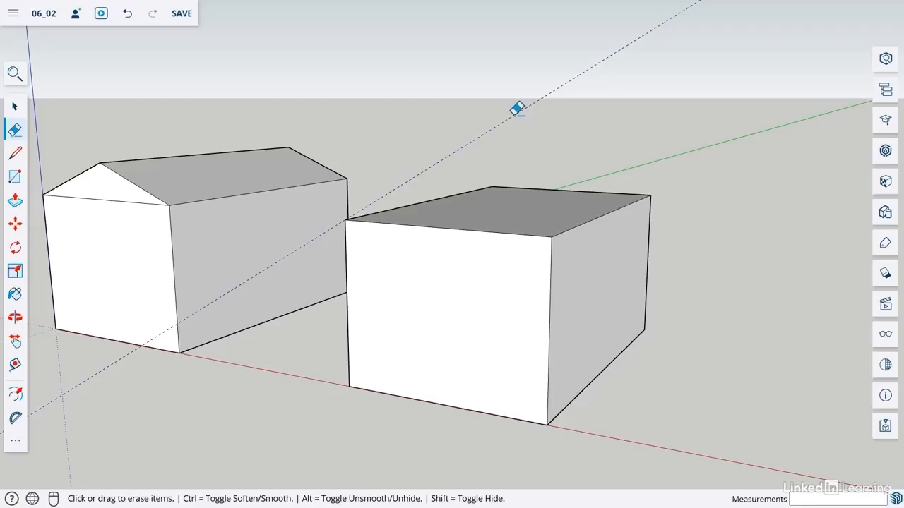
key(space)
Place an 8:12 pitch Protractor guide from the flat-topped building's upper-left front corner, measured from its front top edge.
mouse_move(503, 163)
middle_down()
mouse_move(541, 140)
mouse_move(527, 135)
middle_up()
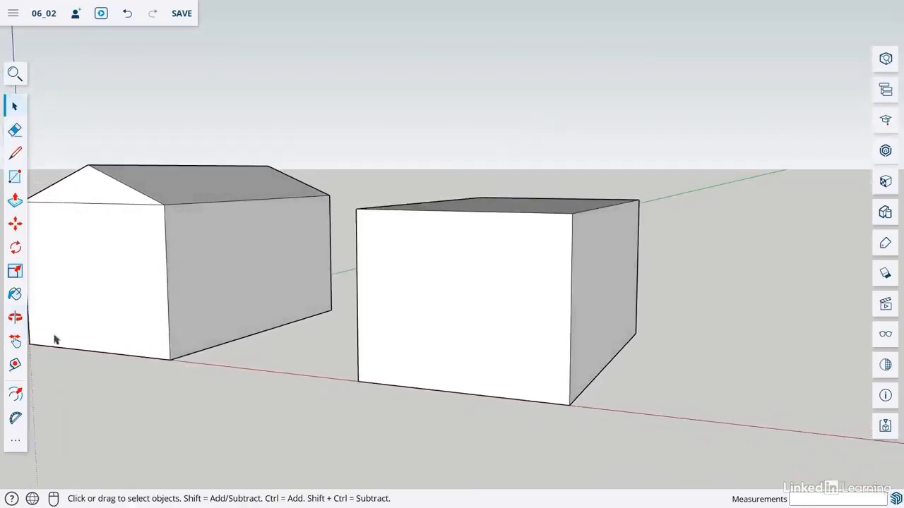
click(15, 417)
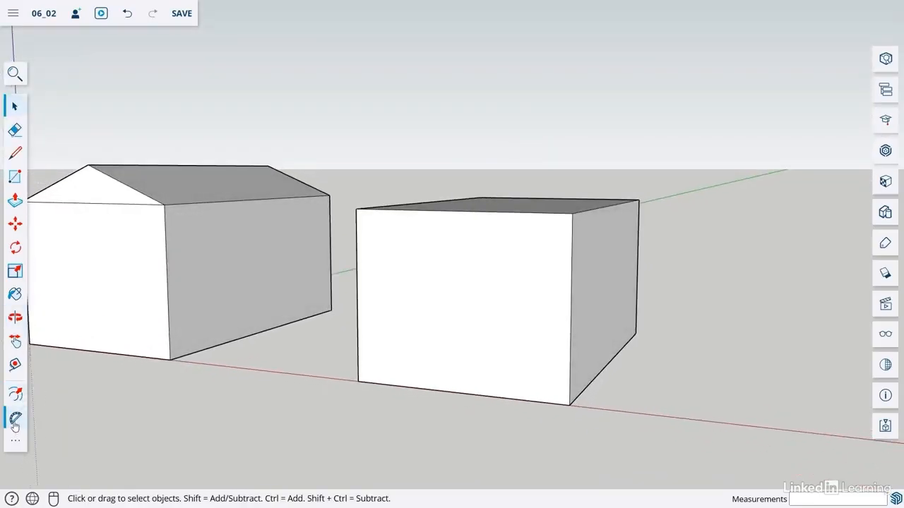
click(356, 209)
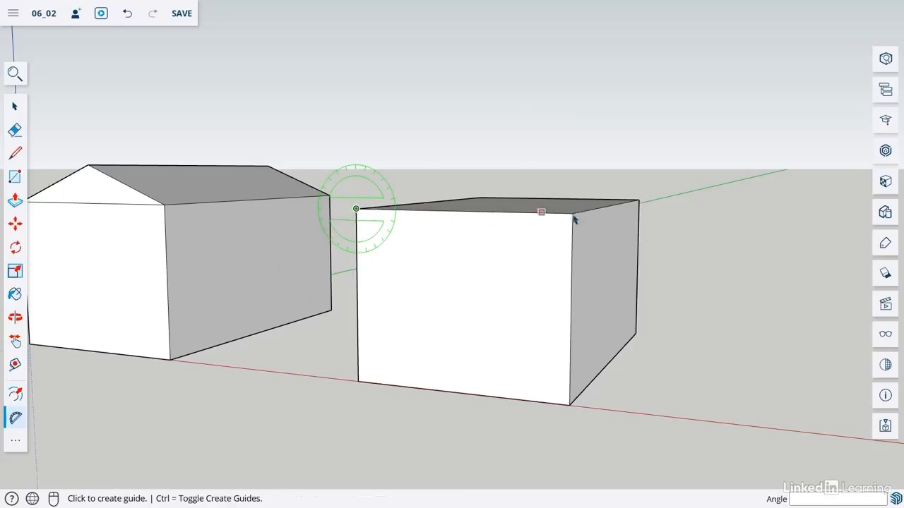
click(675, 223)
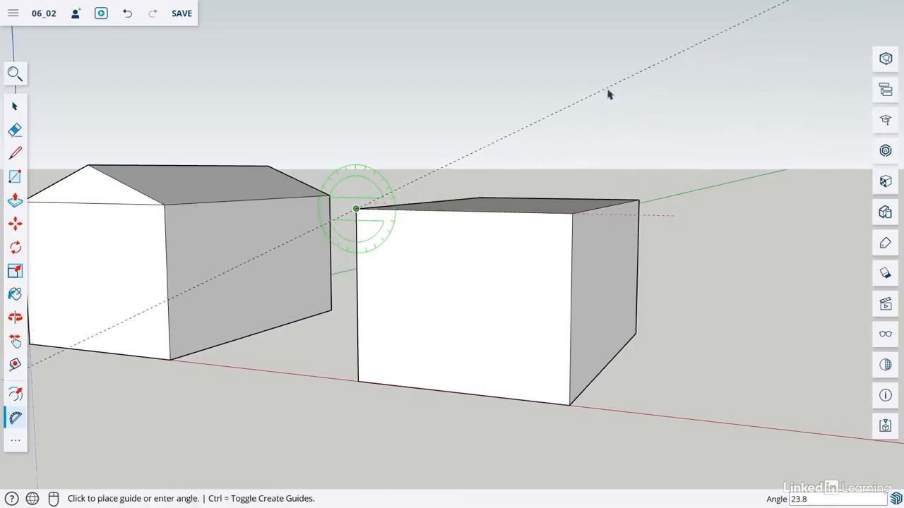
click(608, 94)
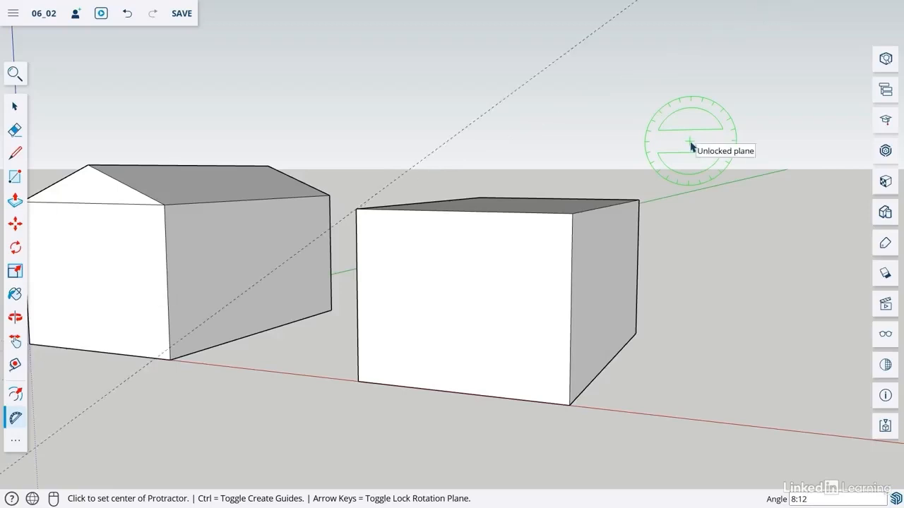
Place a mirrored 8:12 pitch guide from the flat-topped building's upper-right front corner, crossing the first guide.
click(572, 212)
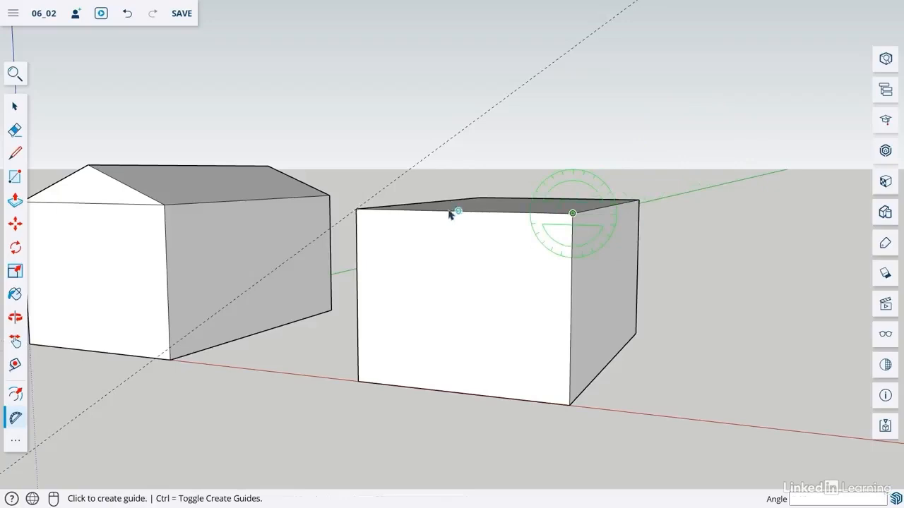
click(343, 206)
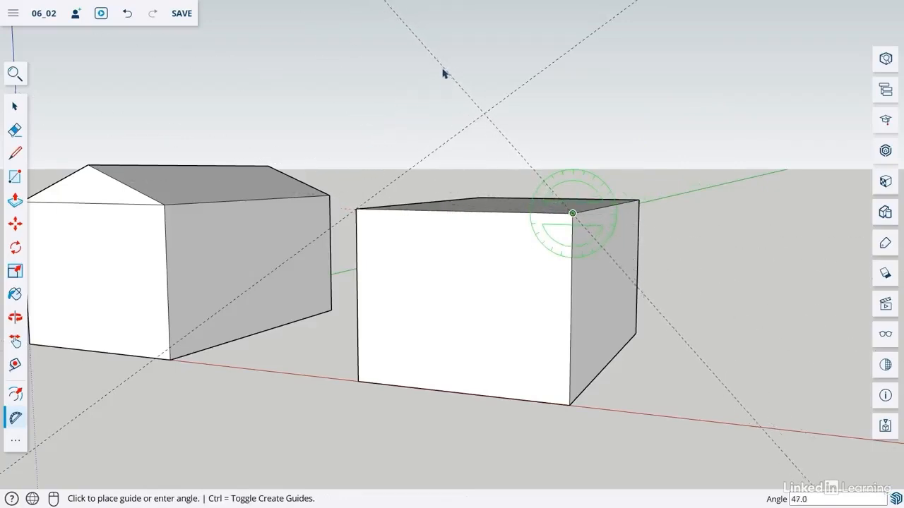
click(435, 77)
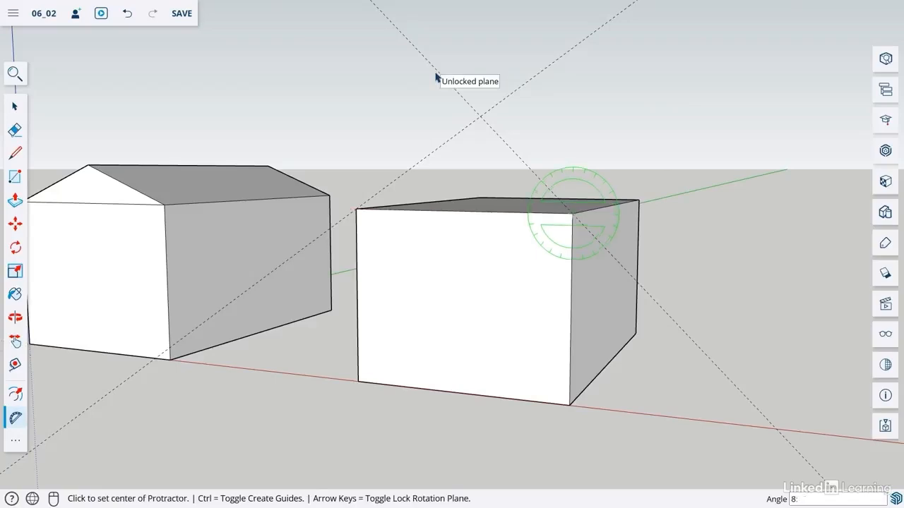
text(8:12)
key(Return)
Draw the gable outline with lines from the upper-left front corner to the guides' intersection and down to the upper-right front corner.
key(o)
drag(525, 155, 43, 238)
middle_drag(43, 238, 500, 189)
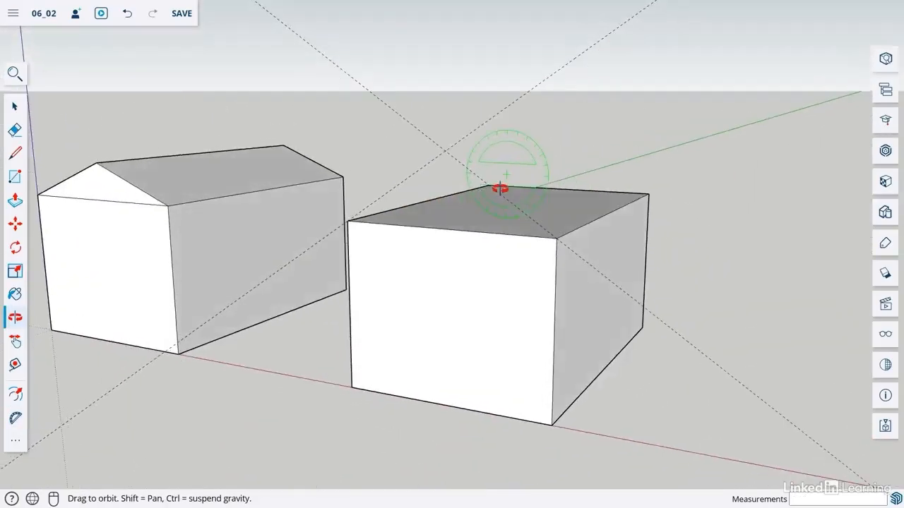
key(space)
click(15, 152)
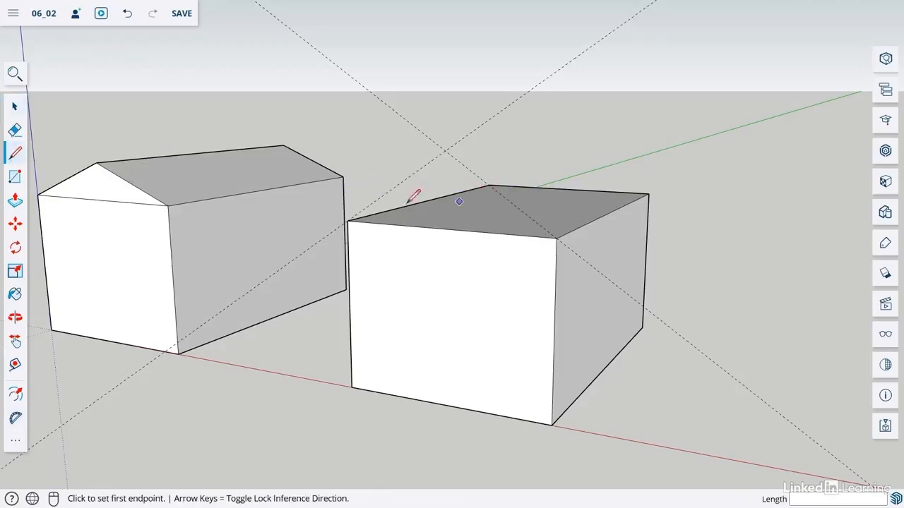
click(349, 220)
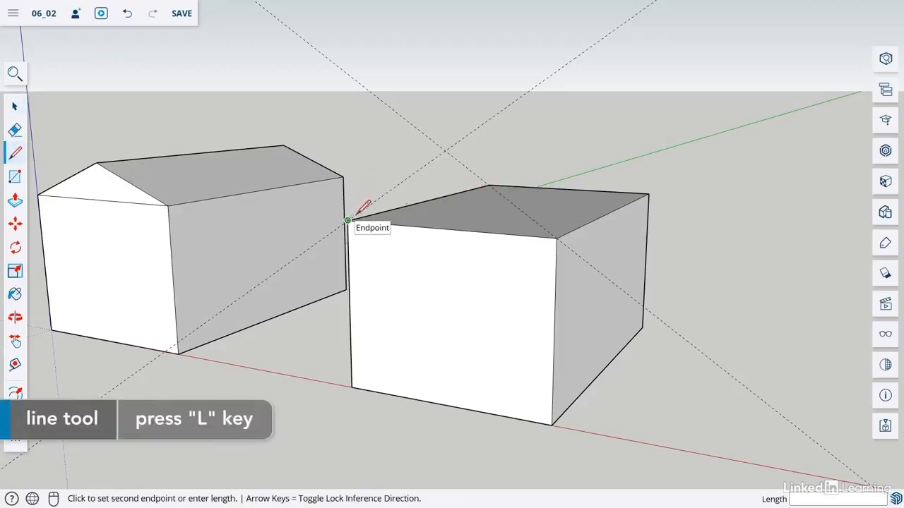
click(445, 150)
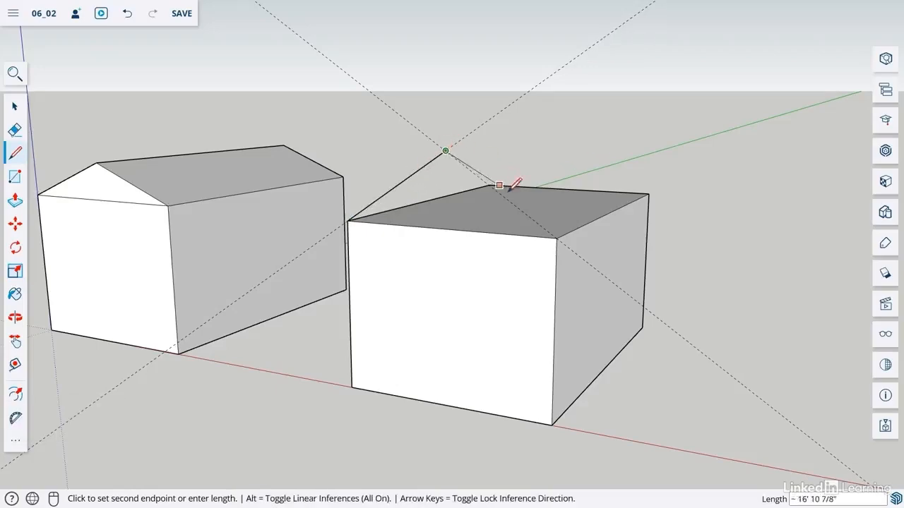
click(556, 238)
key(space)
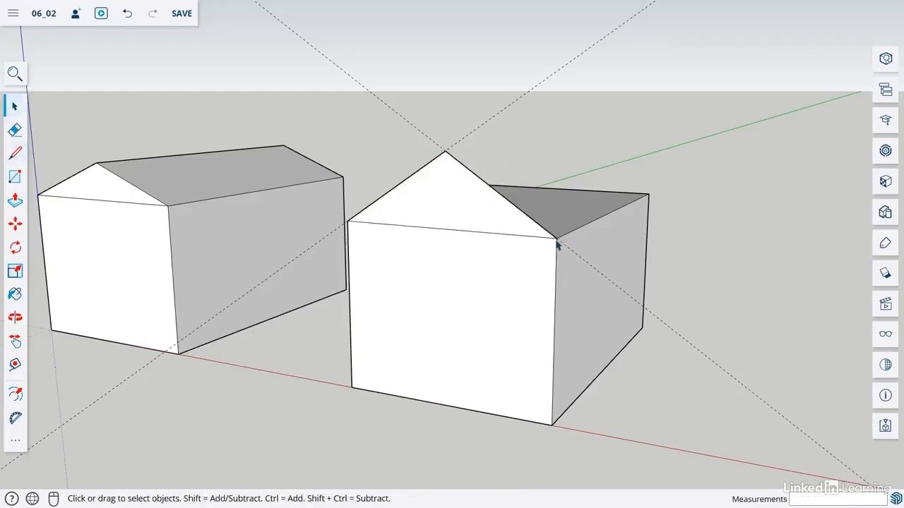
Push/Pull the triangular gable face 16' back to the building's rear upper corner to form the roof.
click(492, 218)
middle_drag(533, 246, 378, 286)
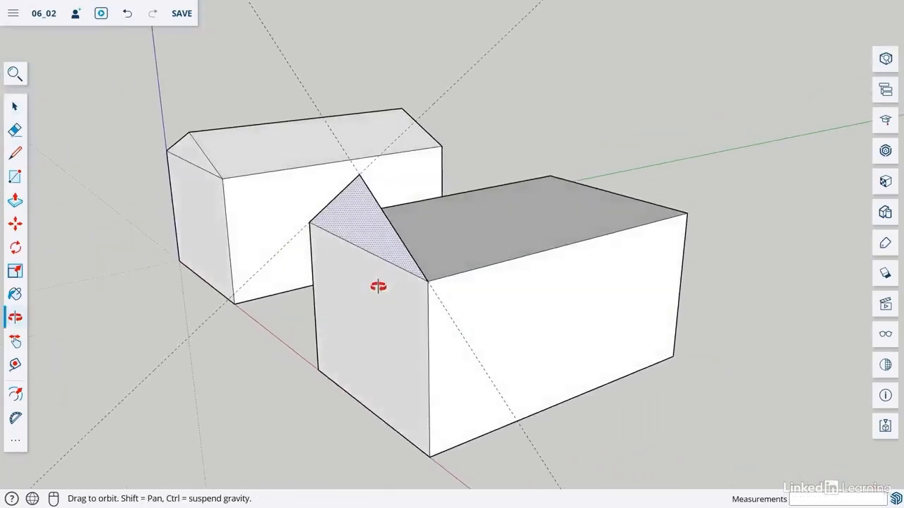
click(15, 204)
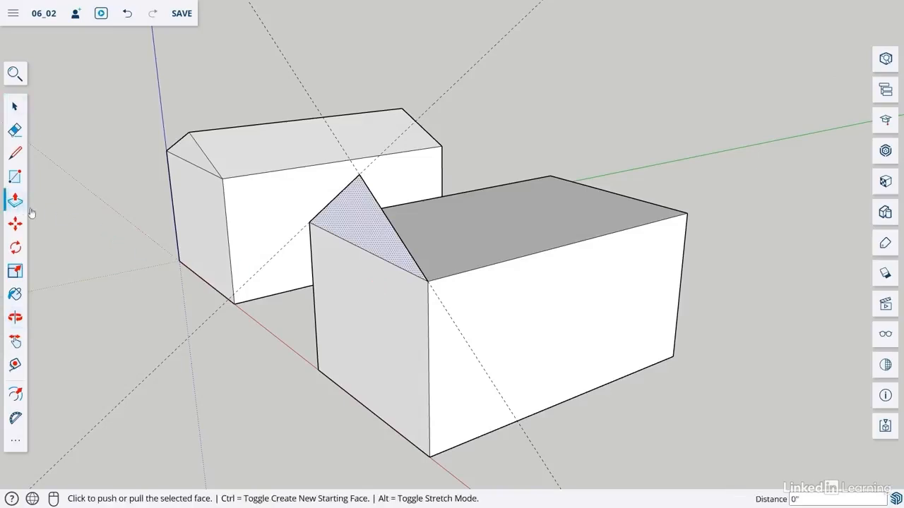
click(361, 235)
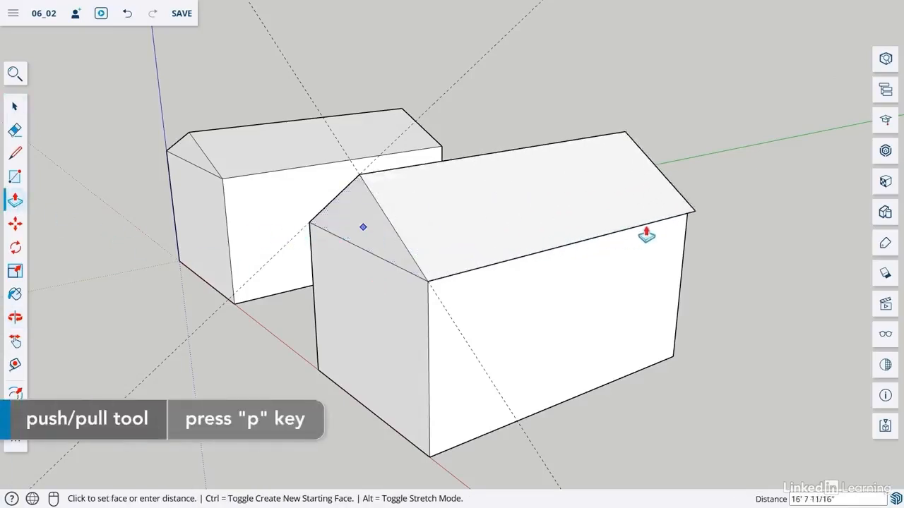
click(688, 213)
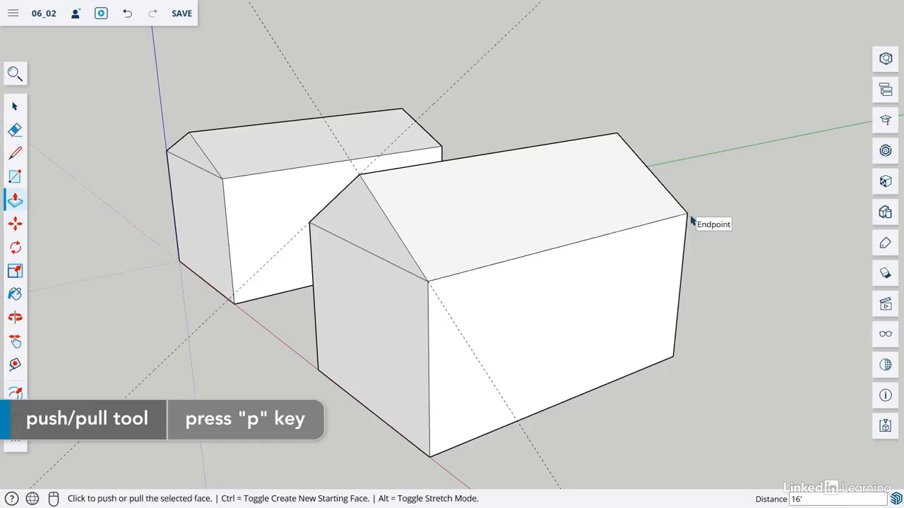
key(space)
middle_drag(769, 264, 865, 243)
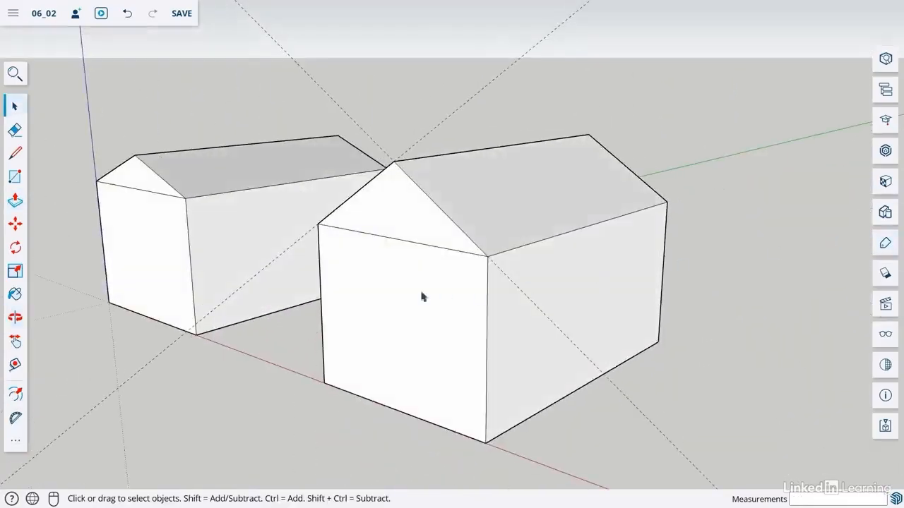
Erase the two crossing angled guide lines at the new gable roof's peak.
middle_drag(422, 296, 513, 261)
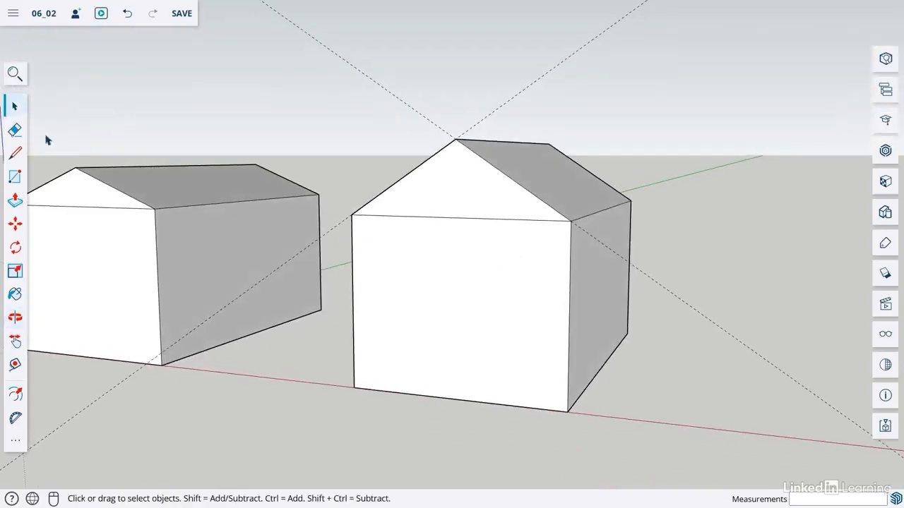
key(e)
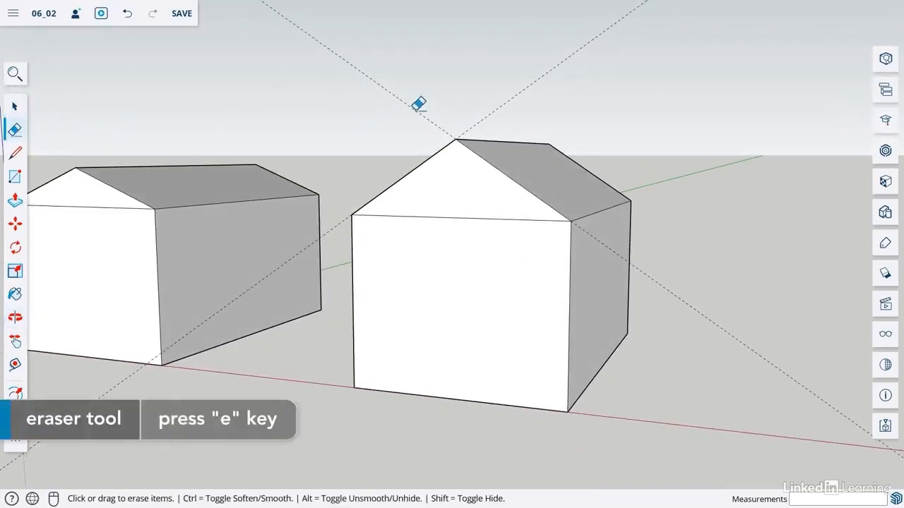
click(417, 110)
middle_drag(662, 270, 662, 353)
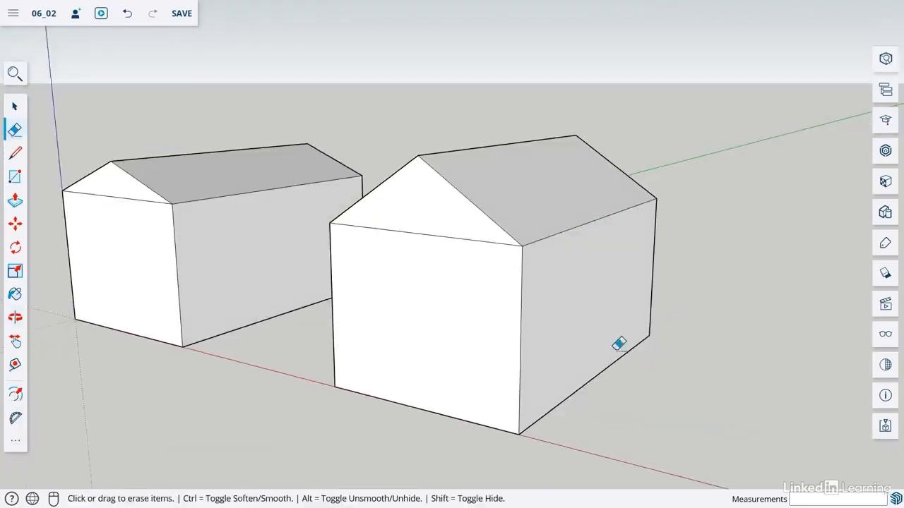
key(h)
drag(337, 186, 435, 172)
key(space)
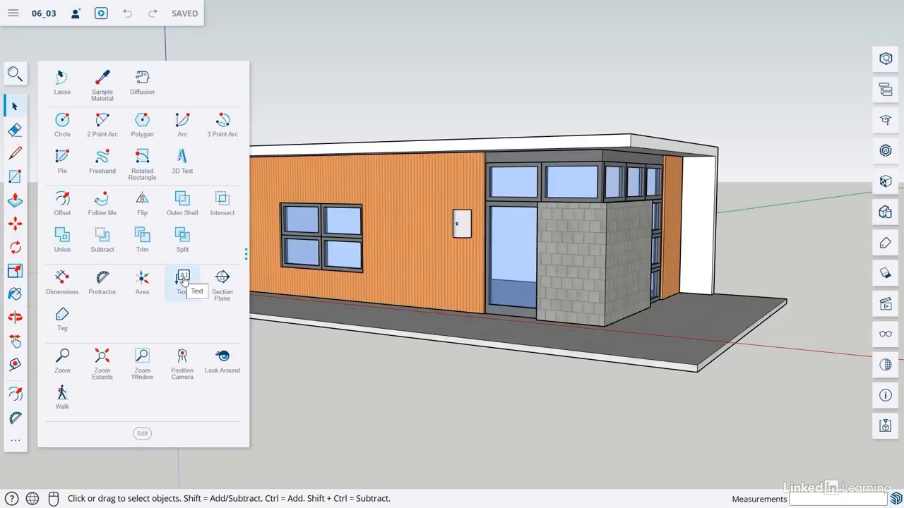
Attach a leader text to the block wall, place it beside the building, and change its text to Concrete Block.
click(182, 280)
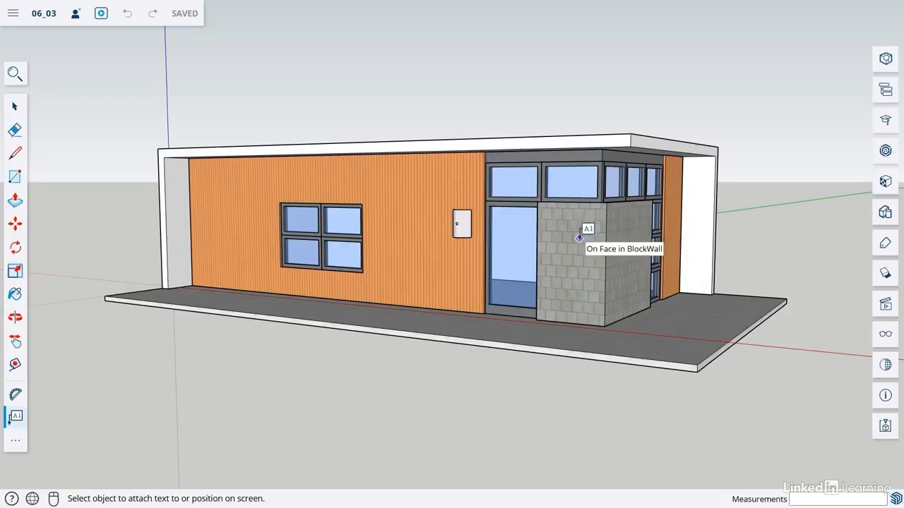
click(579, 239)
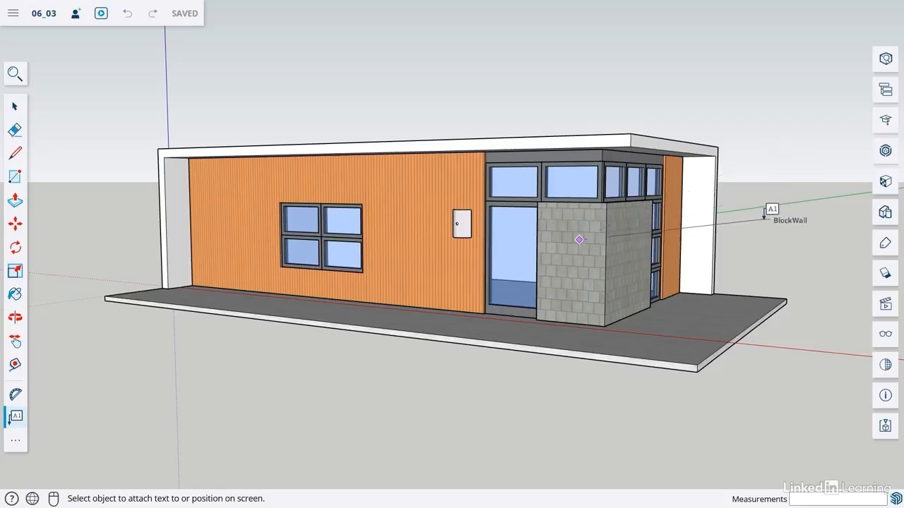
click(765, 216)
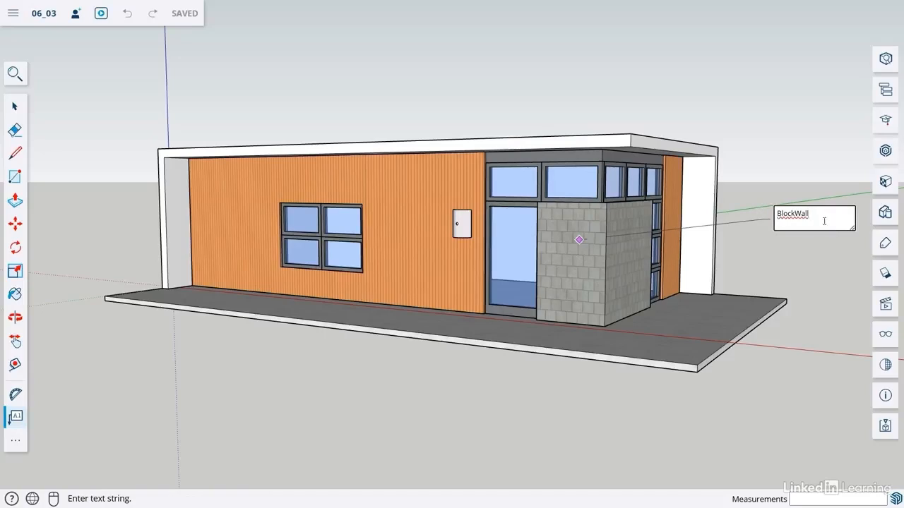
key(BackSpace)
click(15, 106)
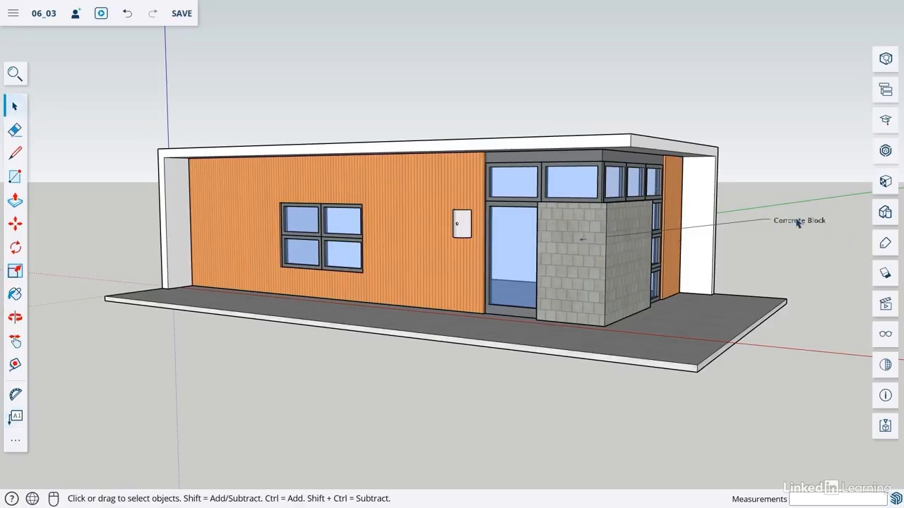
click(798, 222)
middle_drag(369, 293, 593, 277)
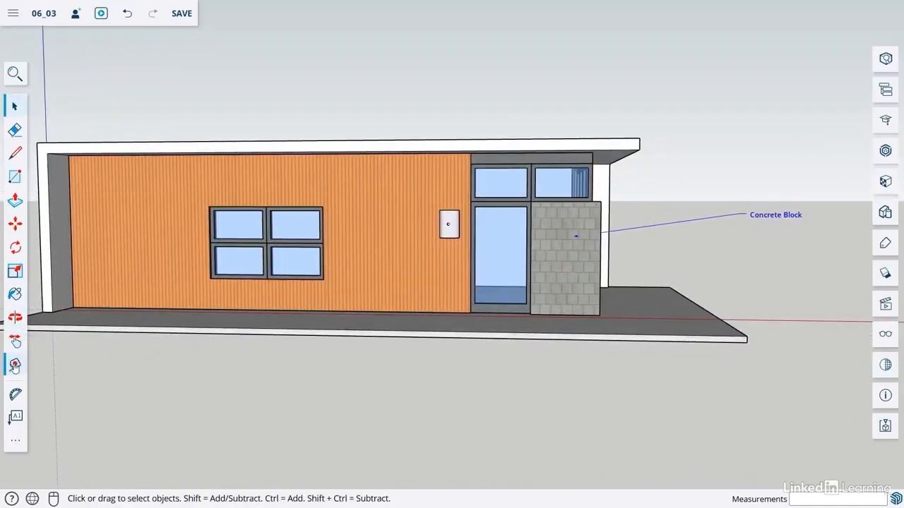
Attach a leader text to the orange wall above the window, place it above the roof, and set its text to Metal Siding.
click(15, 417)
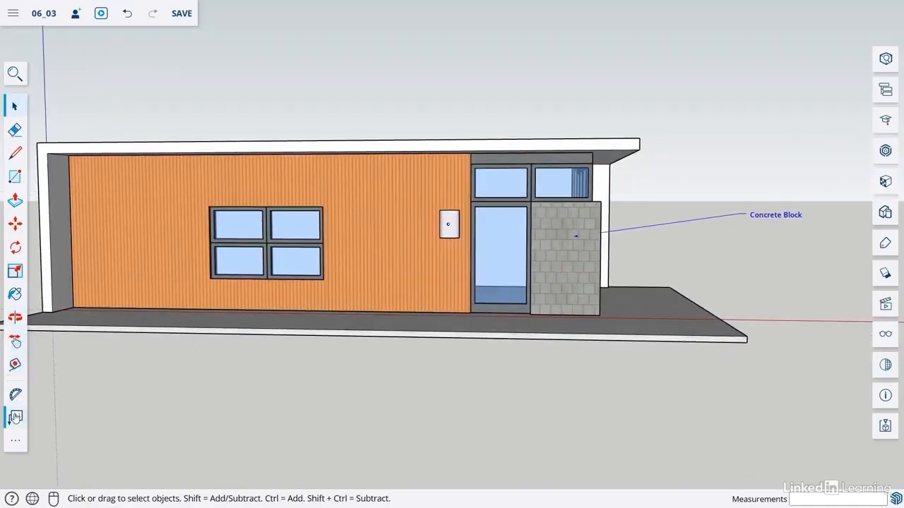
click(353, 181)
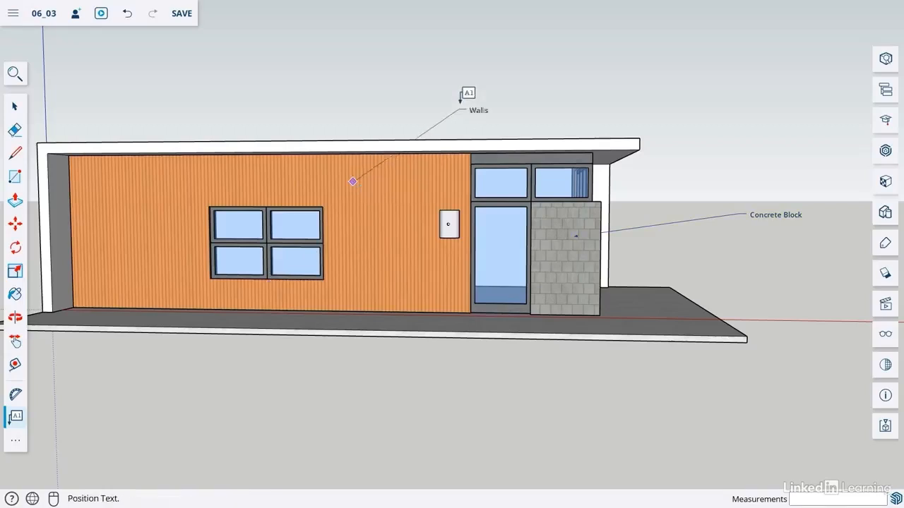
click(459, 75)
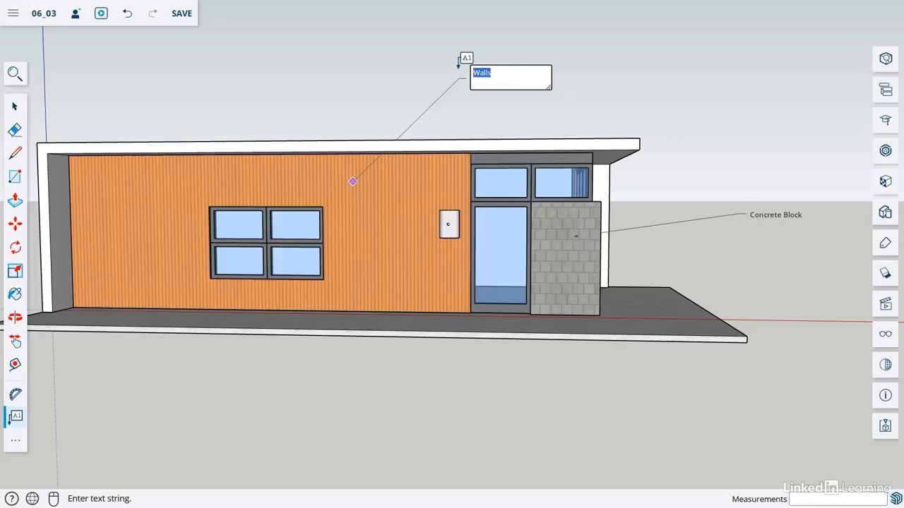
text(Metal Siding)
click(15, 106)
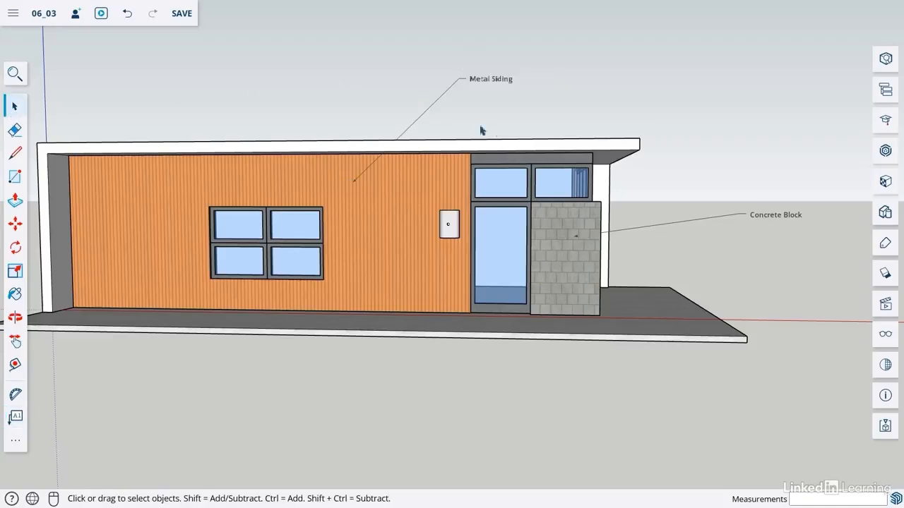
Move the Concrete Block label forward so that it sits out in front of the block wall.
key(o)
drag(581, 149, 535, 272)
key(space)
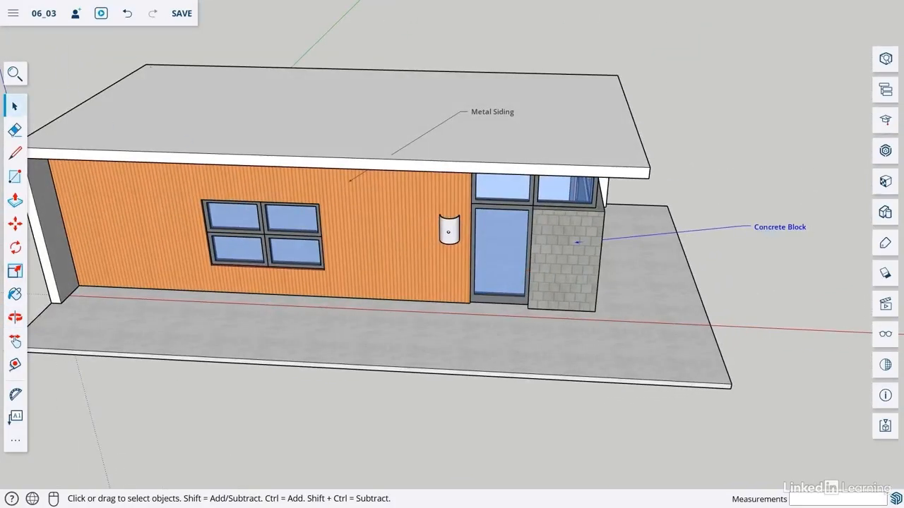
click(15, 223)
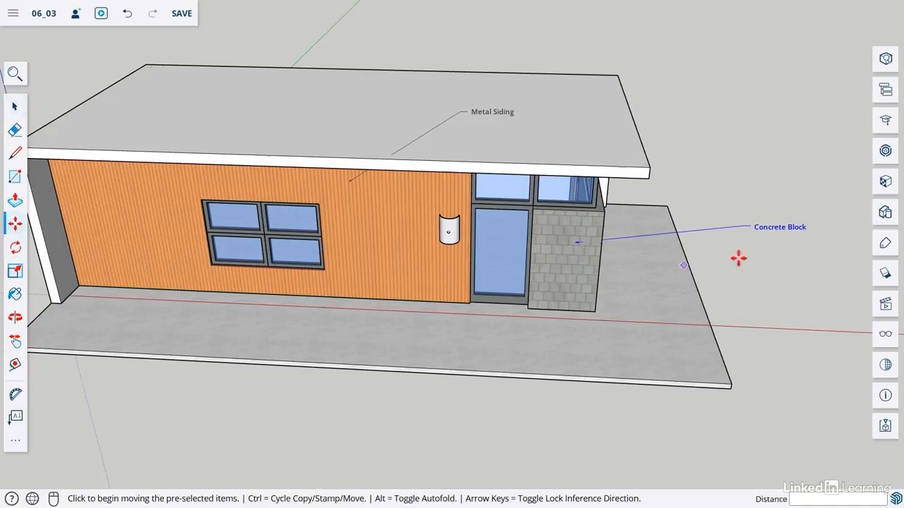
click(758, 227)
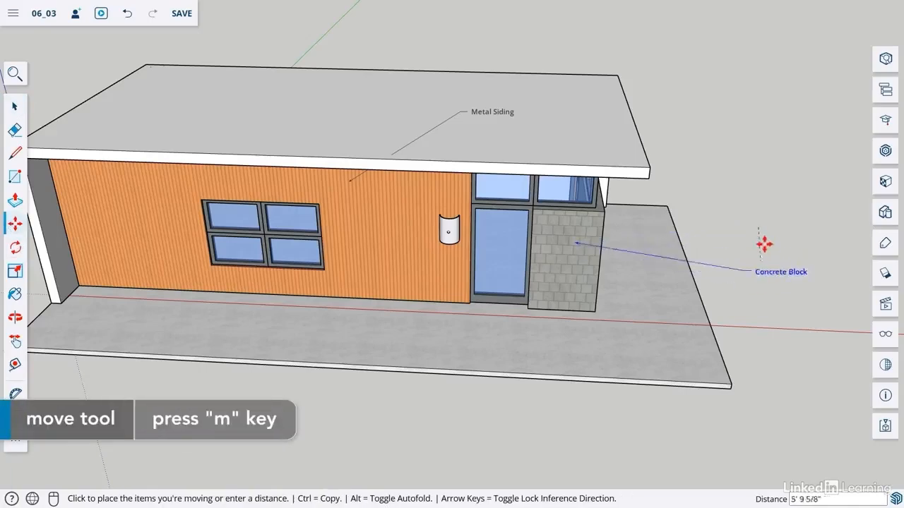
middle_drag(763, 243, 789, 268)
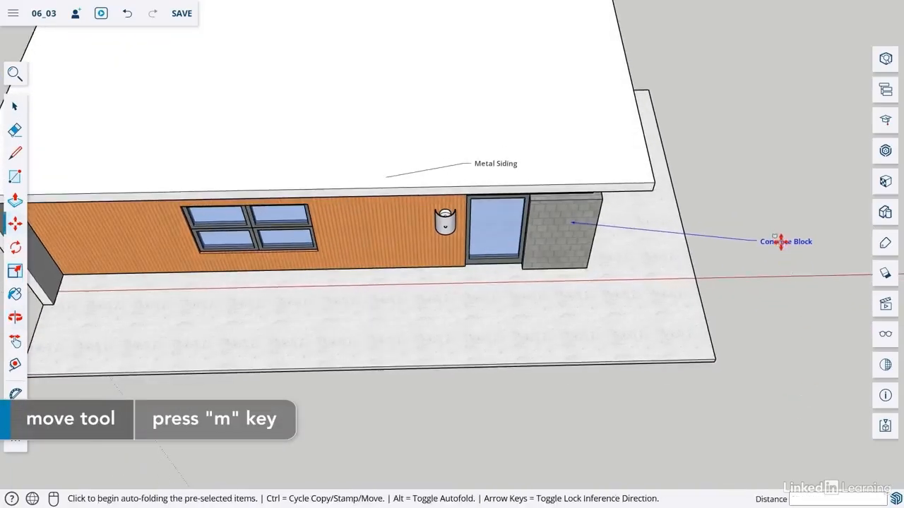
click(776, 248)
click(780, 260)
key(space)
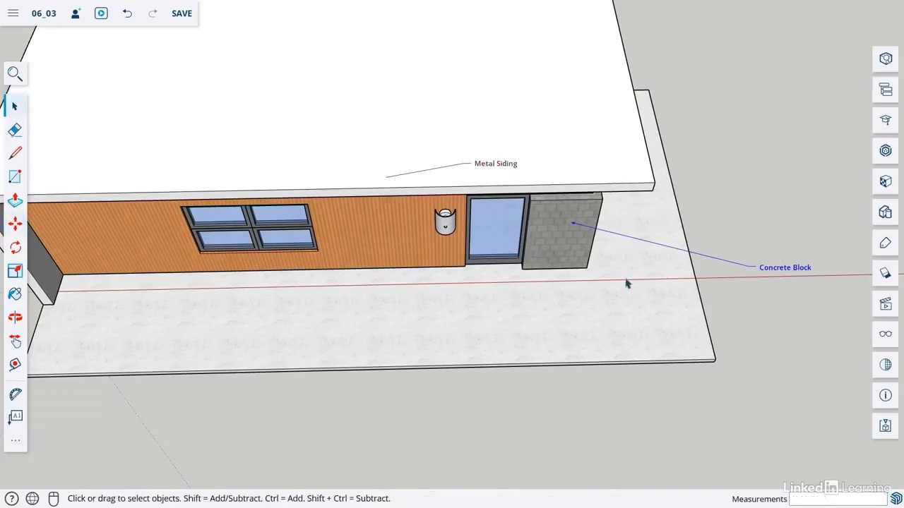
Move the Metal Siding label forward so that it sits in front of the roof overhang.
middle_drag(627, 283, 586, 49)
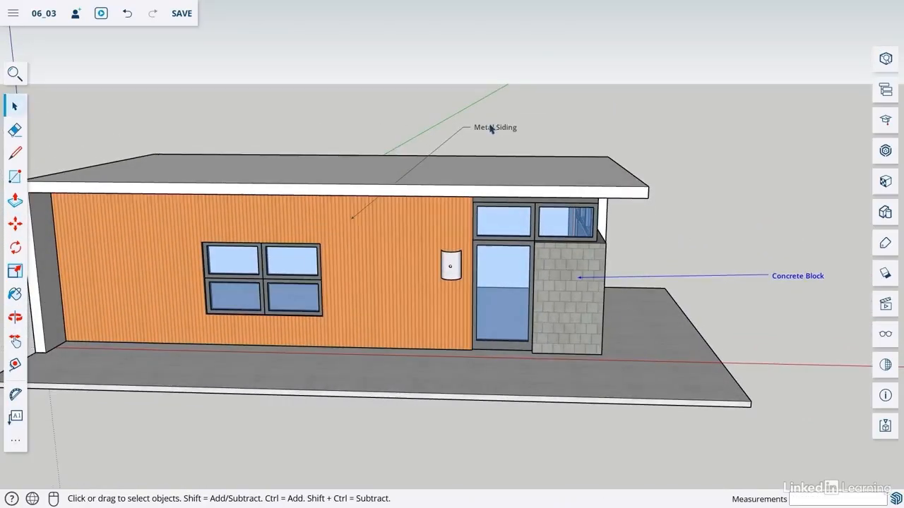
click(492, 127)
middle_drag(493, 129, 517, 266)
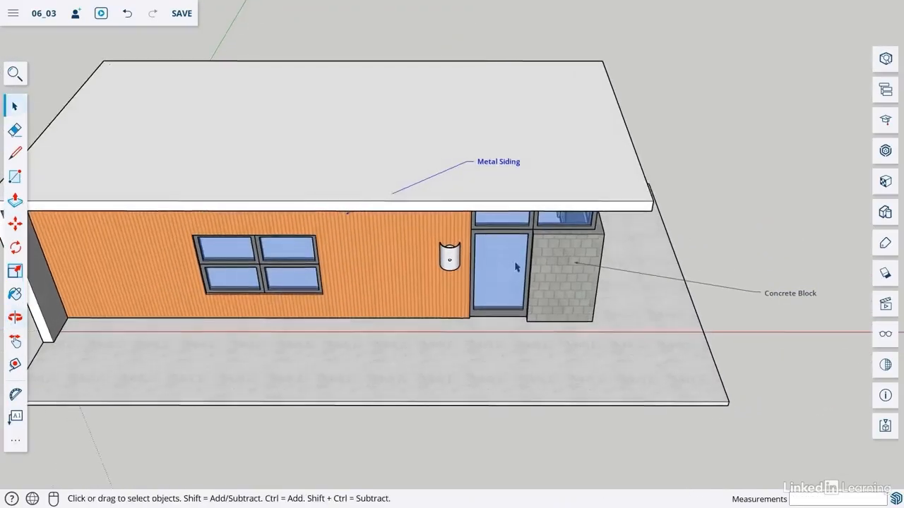
key(m)
click(501, 163)
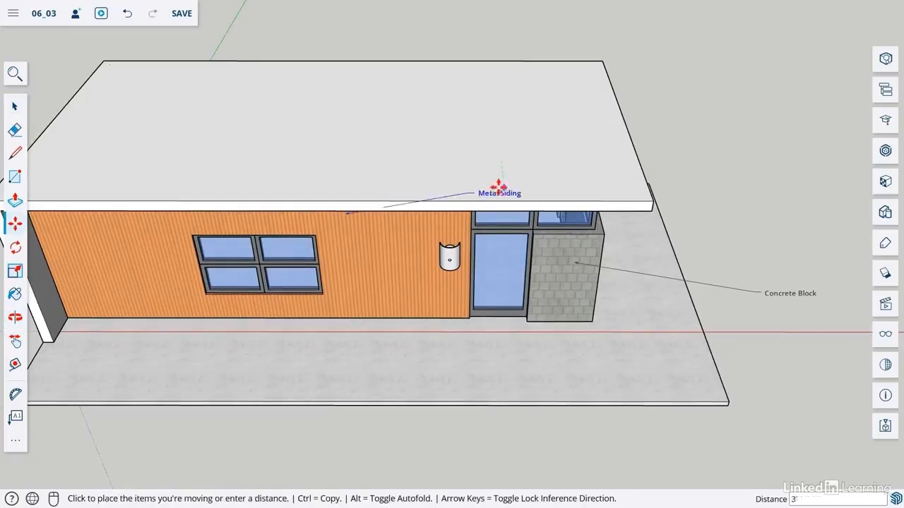
click(471, 226)
key(space)
middle_drag(690, 238, 654, 153)
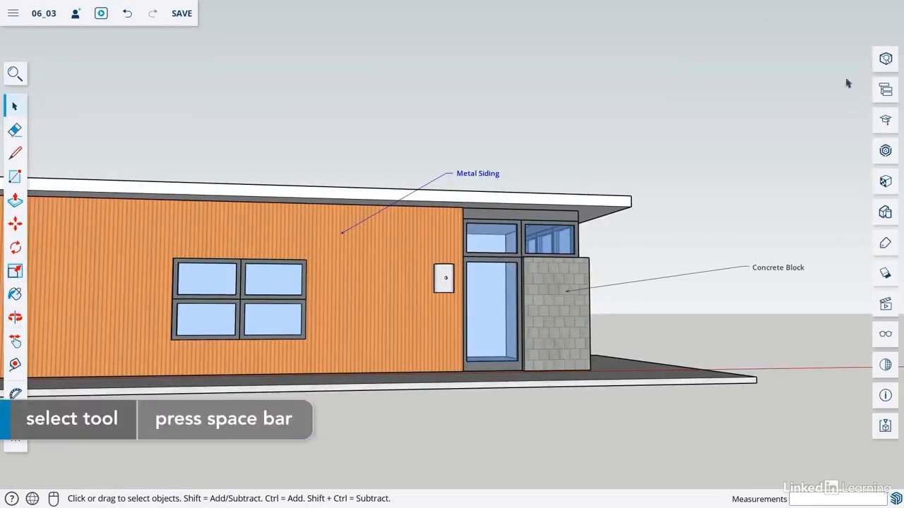
Change the Metal Siding label's font to Oswald in its entity properties.
click(887, 59)
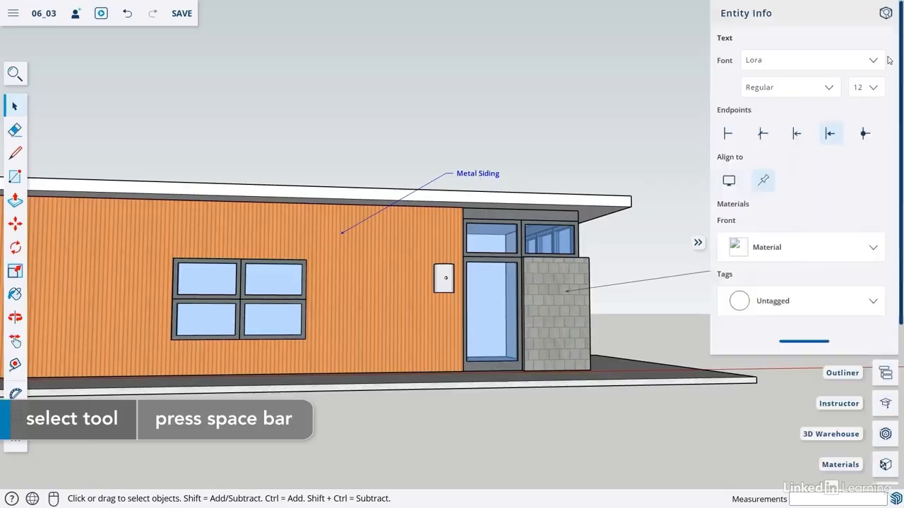
click(767, 62)
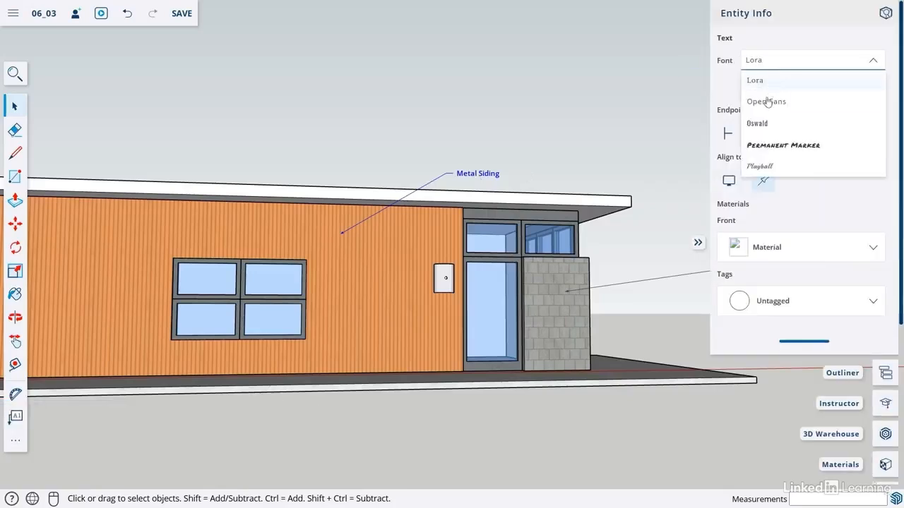
click(763, 123)
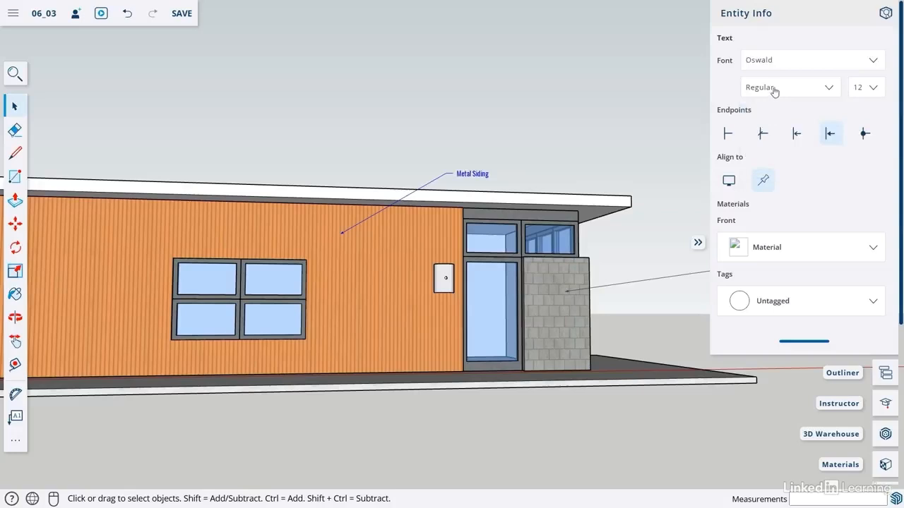
Set the Metal Siding label's font size to 18 with pushpin alignment, and close its entity properties.
click(866, 88)
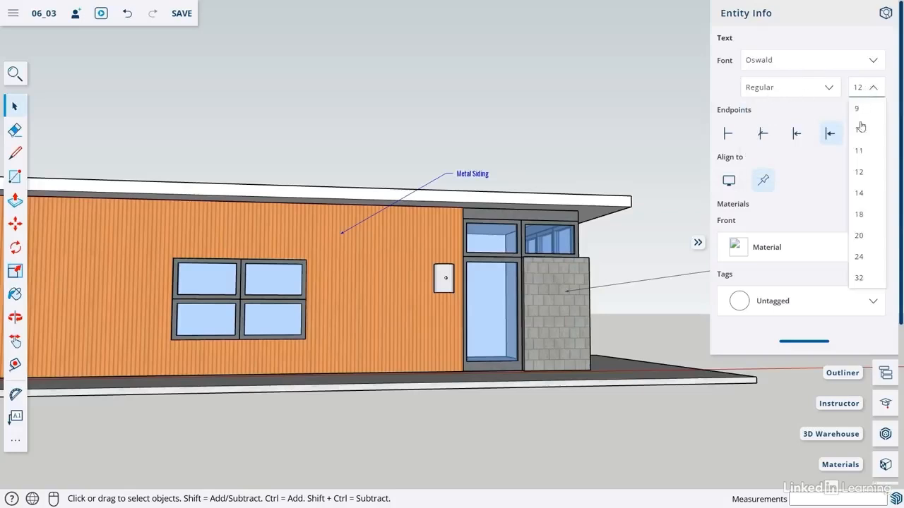
click(860, 214)
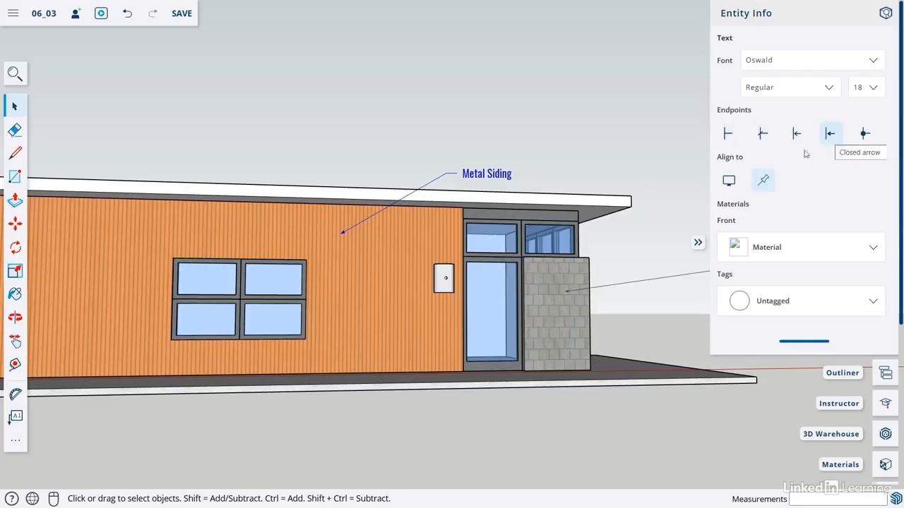
click(764, 182)
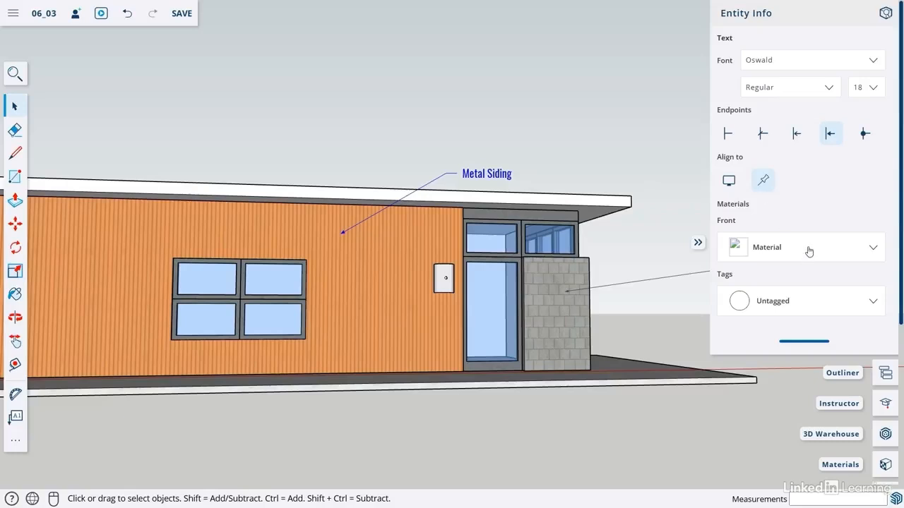
click(636, 146)
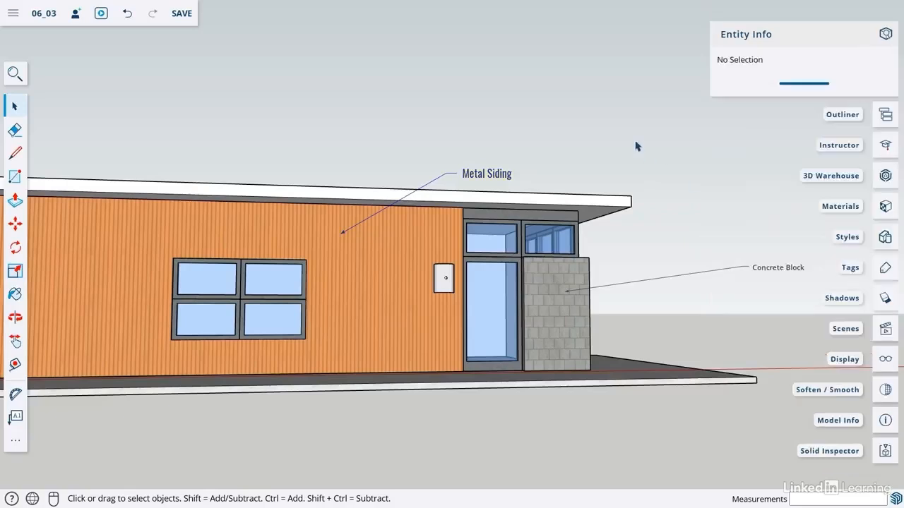
click(886, 36)
Open the Metal Siding label's text for editing and leave the text editor.
click(493, 178)
right_click(492, 179)
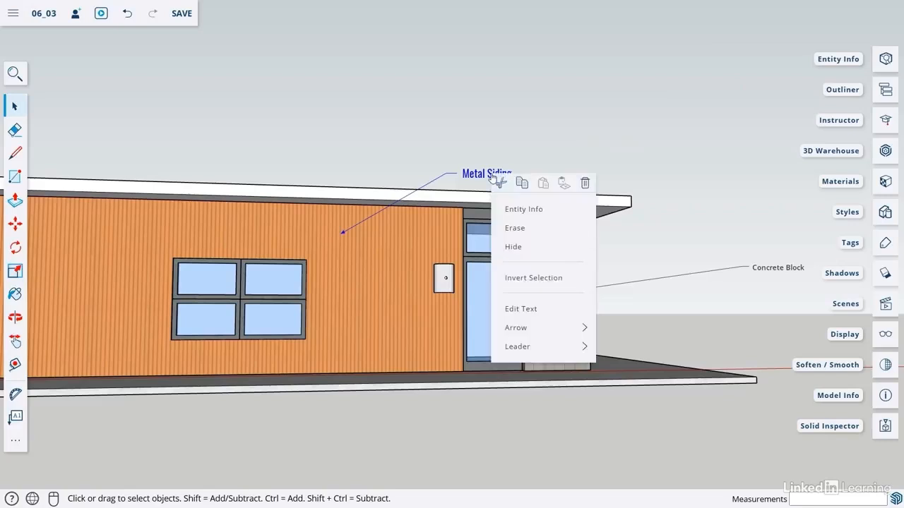
click(526, 311)
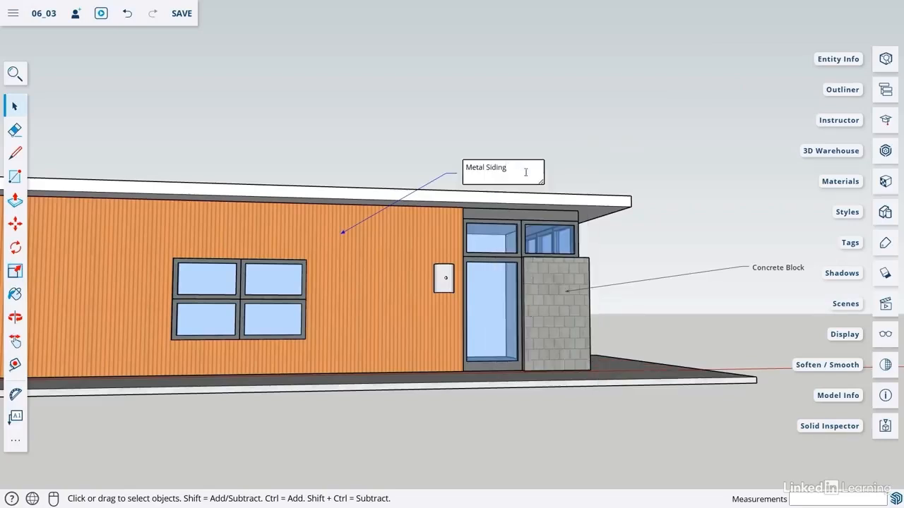
click(572, 178)
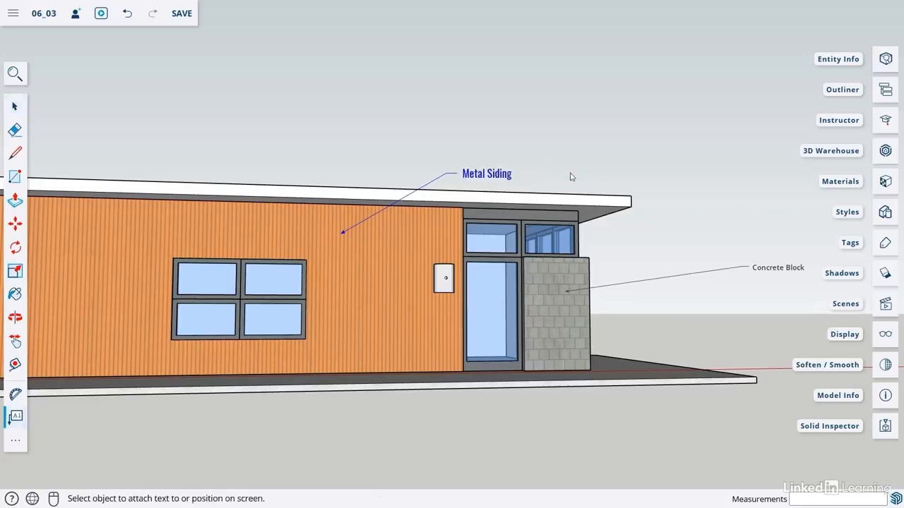
key(space)
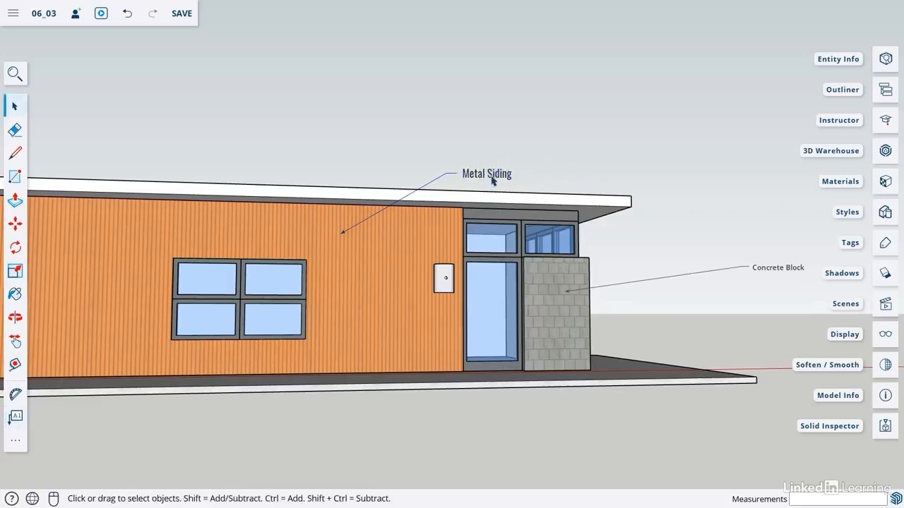
Review the arrow and leader style options available for the Metal Siding label.
click(492, 181)
right_click(491, 179)
mouse_move(548, 328)
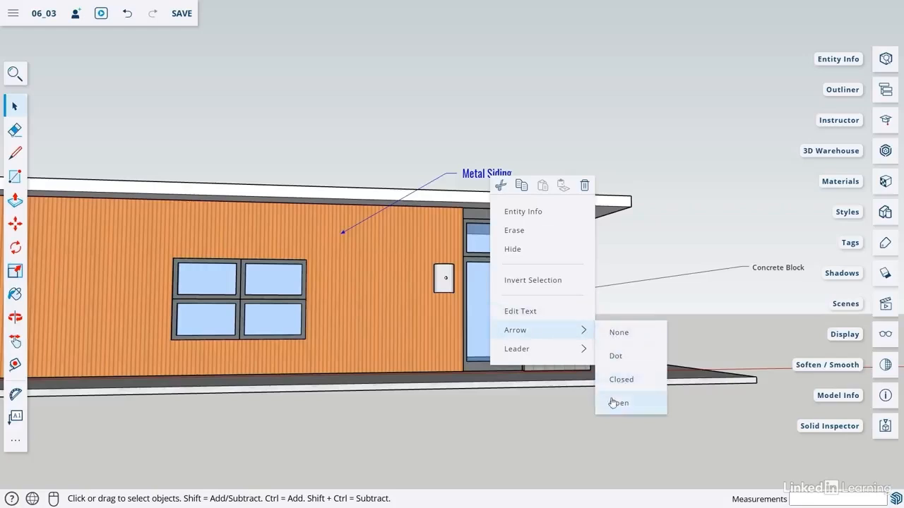
mouse_move(573, 351)
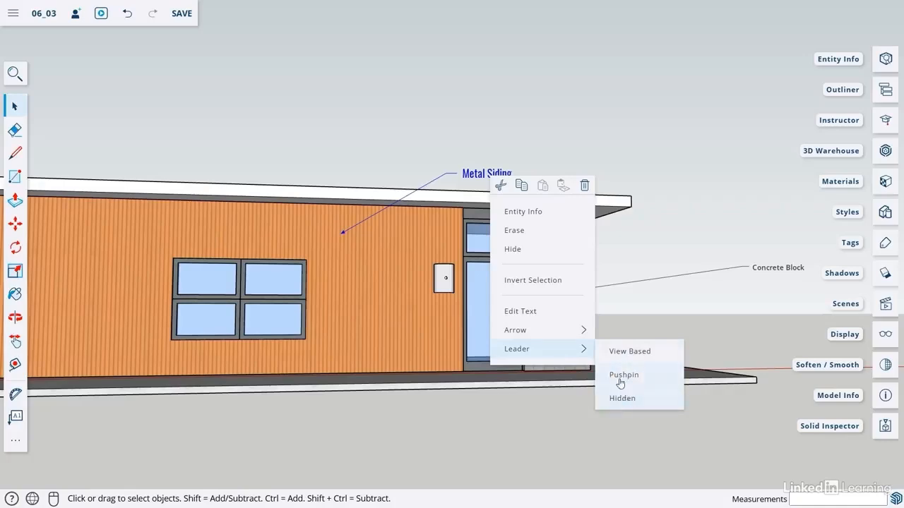
click(658, 248)
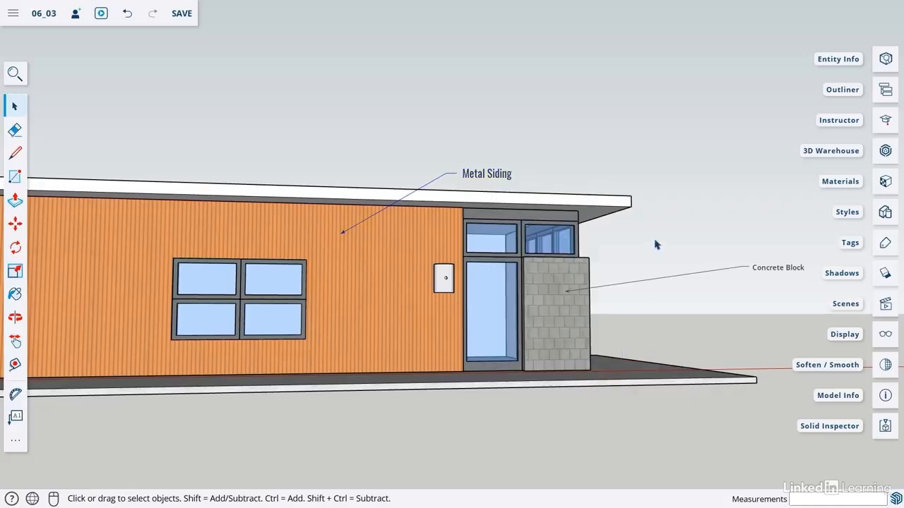
middle_drag(655, 244, 642, 259)
scroll(581, 269, down, 3)
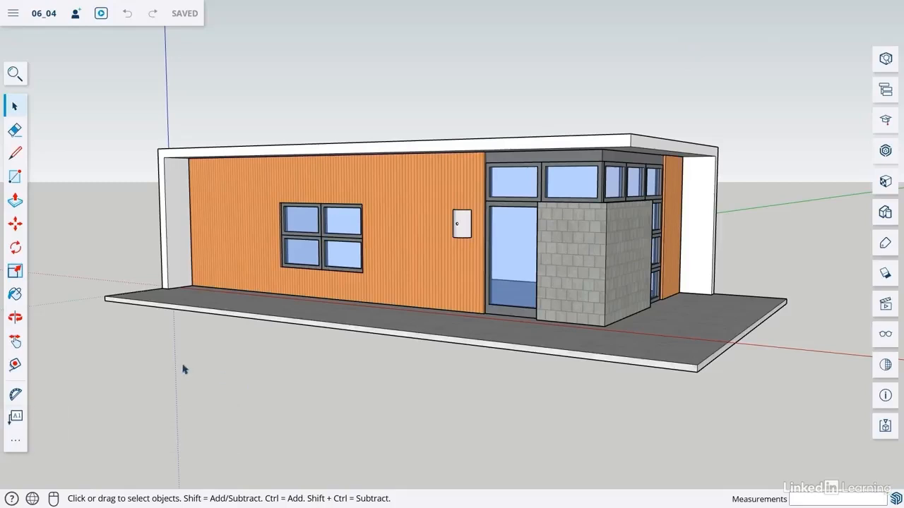
Dimension the long front edge of the roof from corner to corner, placing the dimension line above the roof.
click(14, 442)
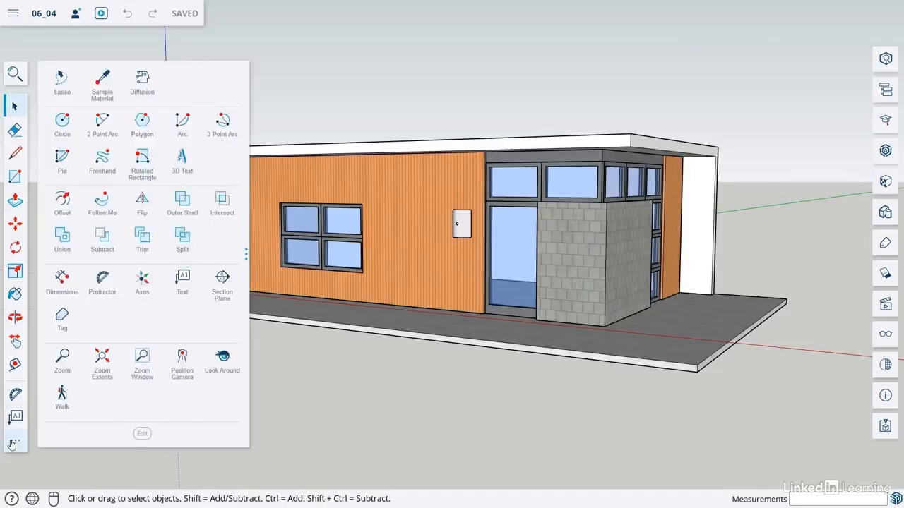
click(67, 282)
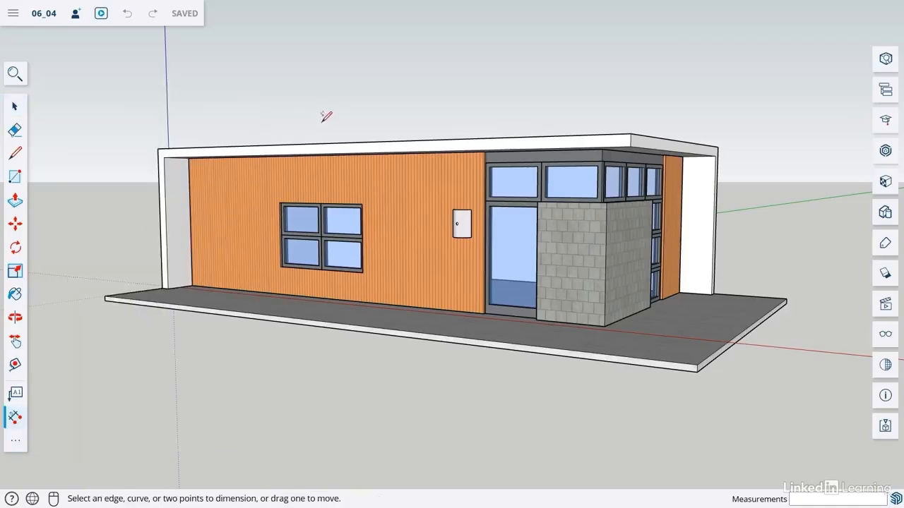
middle_drag(326, 117, 341, 157)
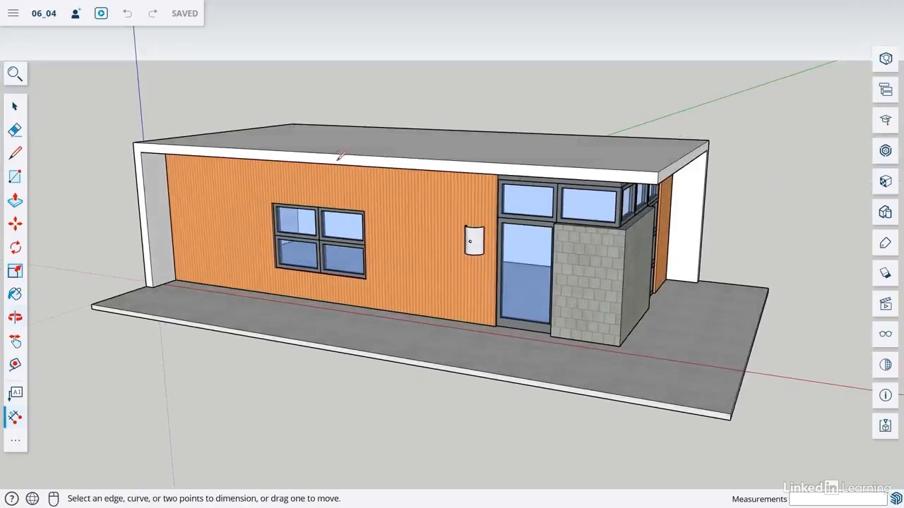
click(134, 141)
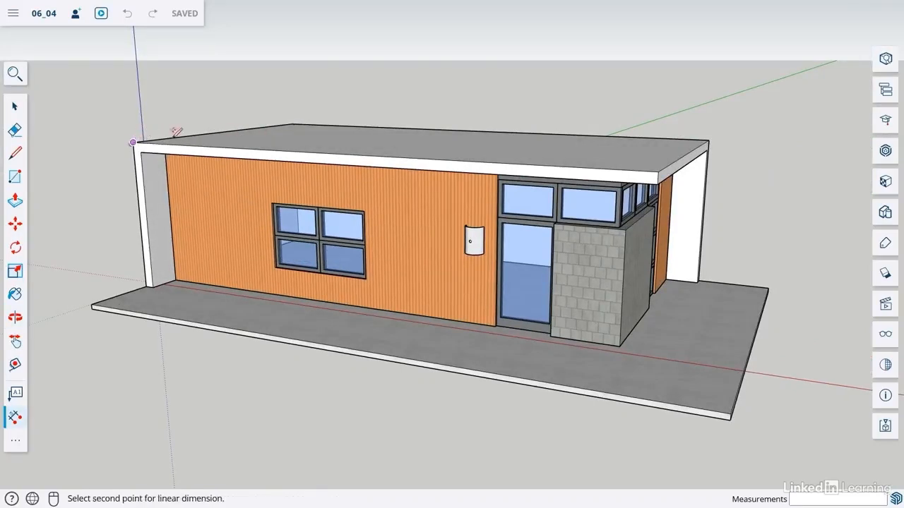
click(658, 171)
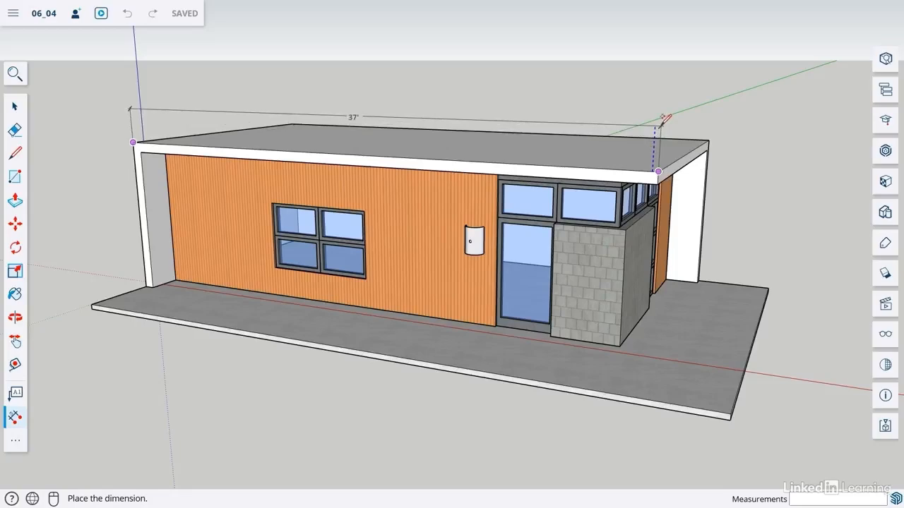
click(662, 120)
key(space)
Dimension the short side edge of the roof between its two upper corners, placing the dimension line above the edge.
middle_drag(589, 260, 609, 219)
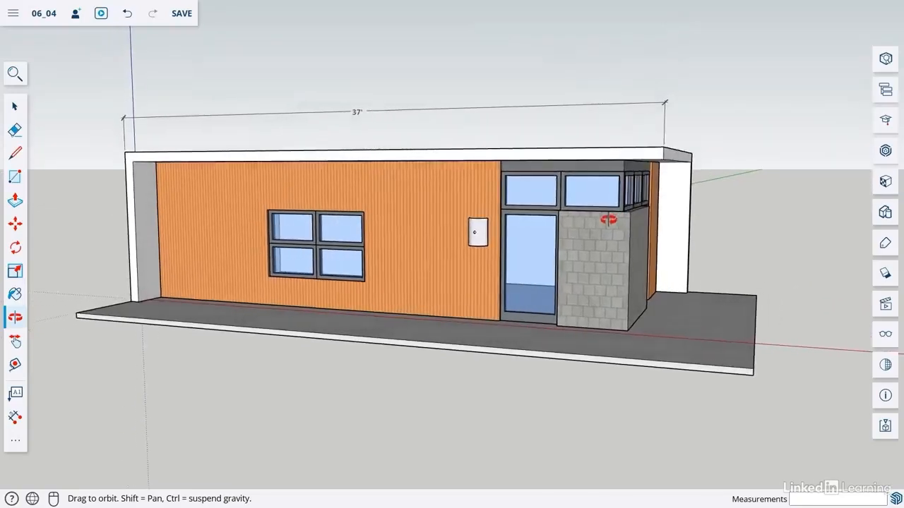
middle_drag(591, 298, 381, 369)
click(14, 417)
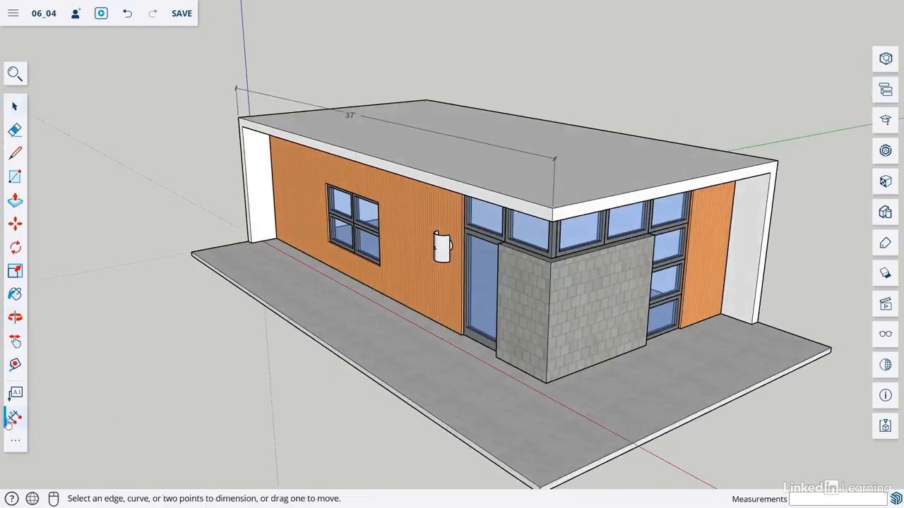
click(553, 207)
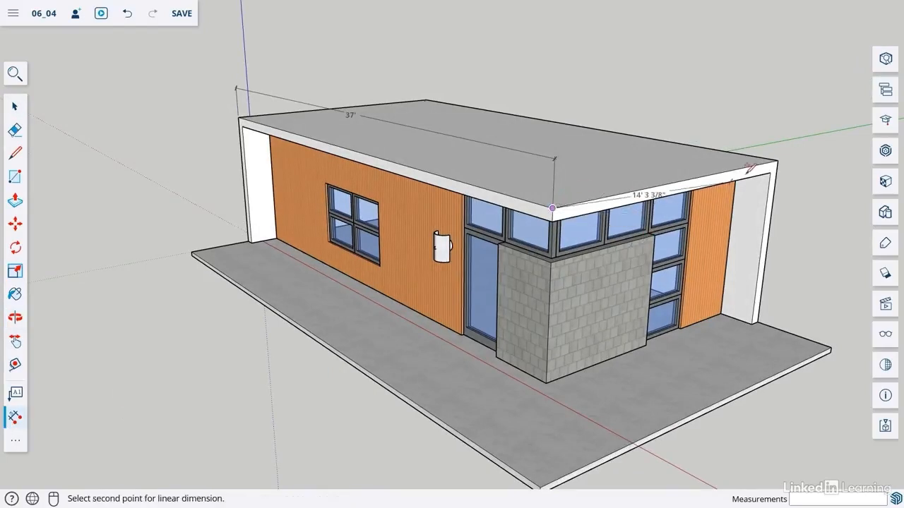
click(777, 160)
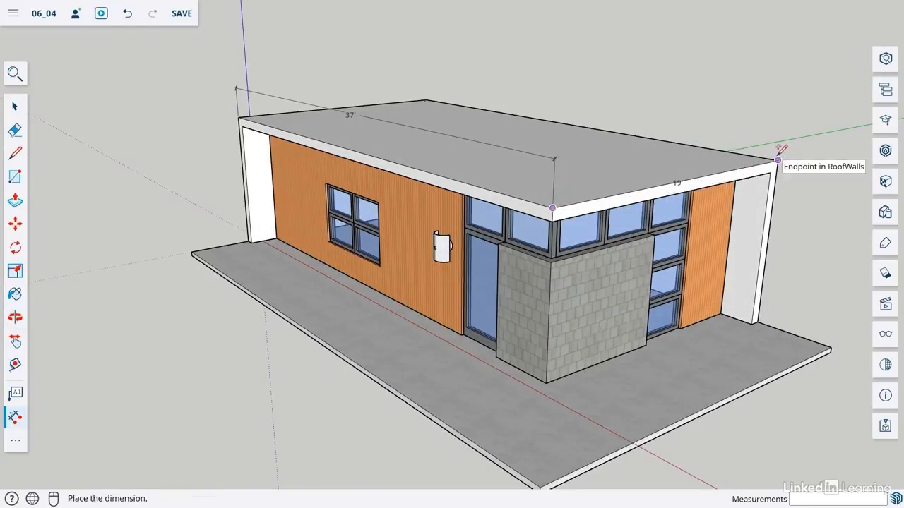
click(779, 119)
key(space)
Change the long front roof dimension's font to Oswald and its size to 18 in its entity properties.
middle_drag(605, 255, 780, 207)
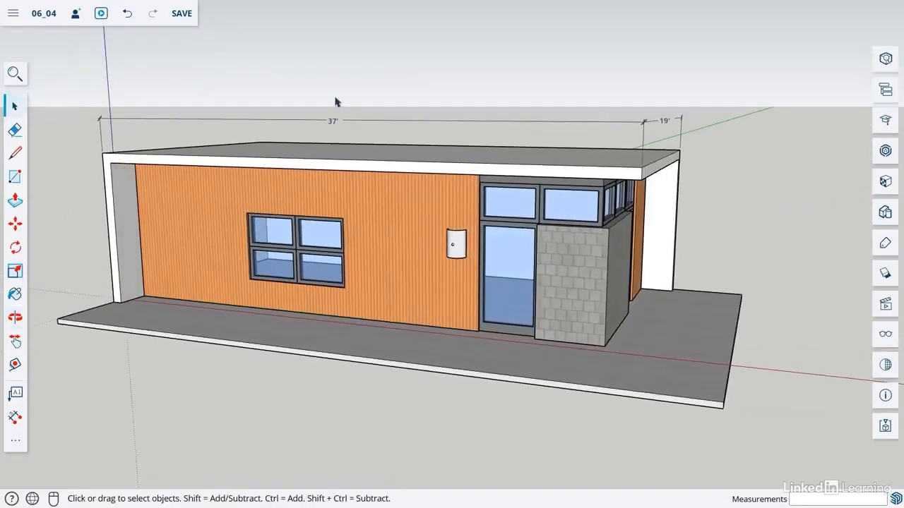
key(space)
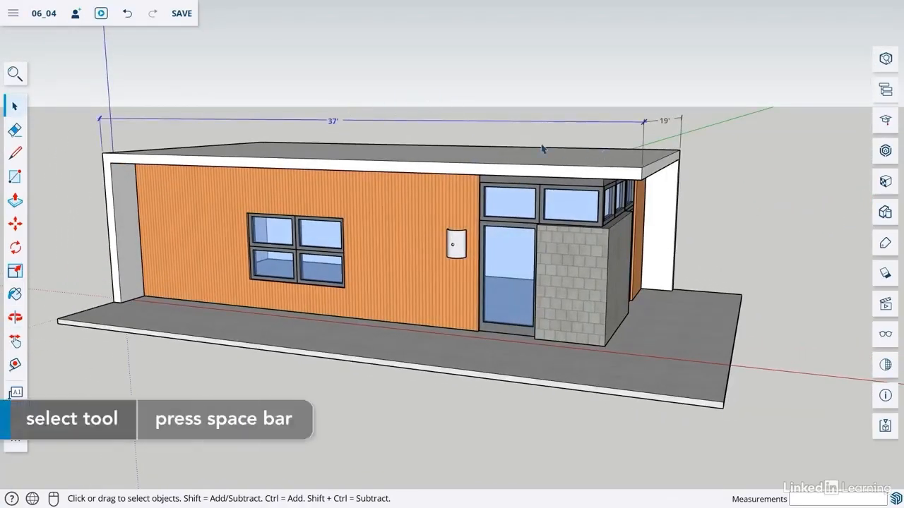
click(886, 59)
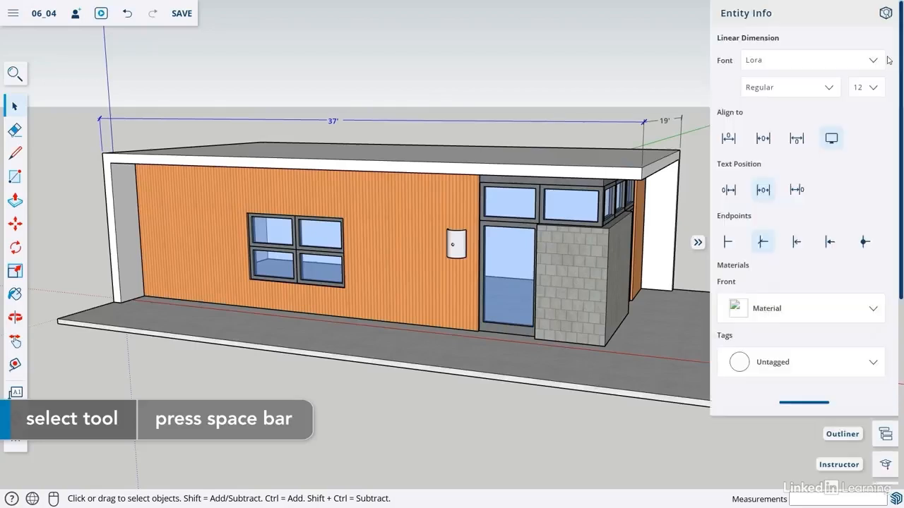
click(780, 65)
click(764, 124)
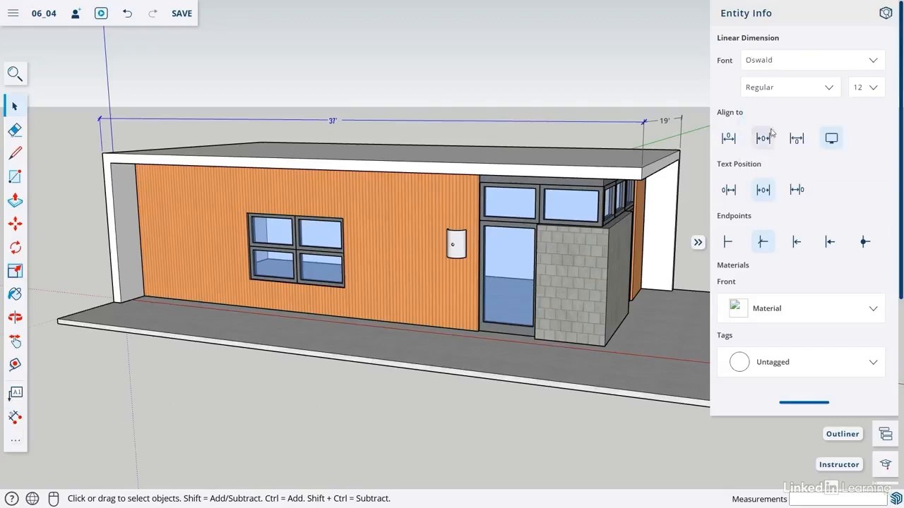
click(862, 91)
click(858, 215)
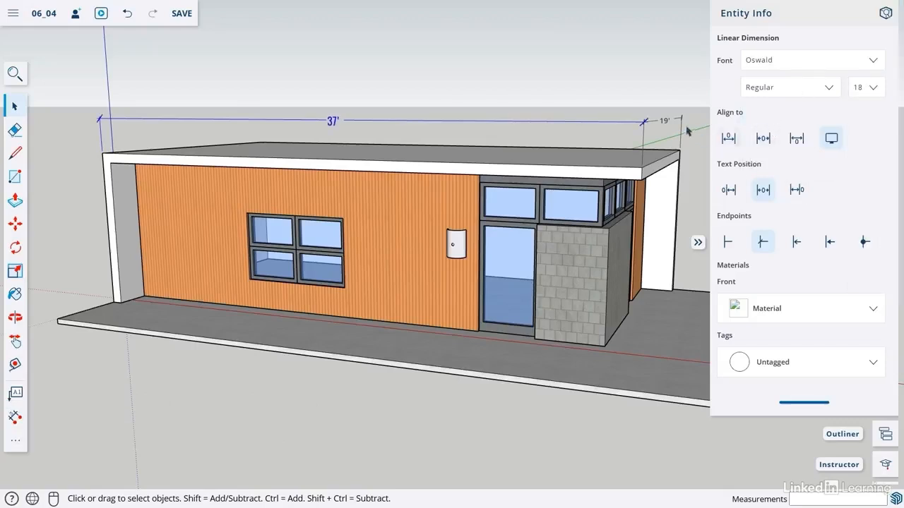
Align the front roof dimension's text centered in its dimension line, comparing the above-line alignment and the outside start and end text positions.
click(765, 139)
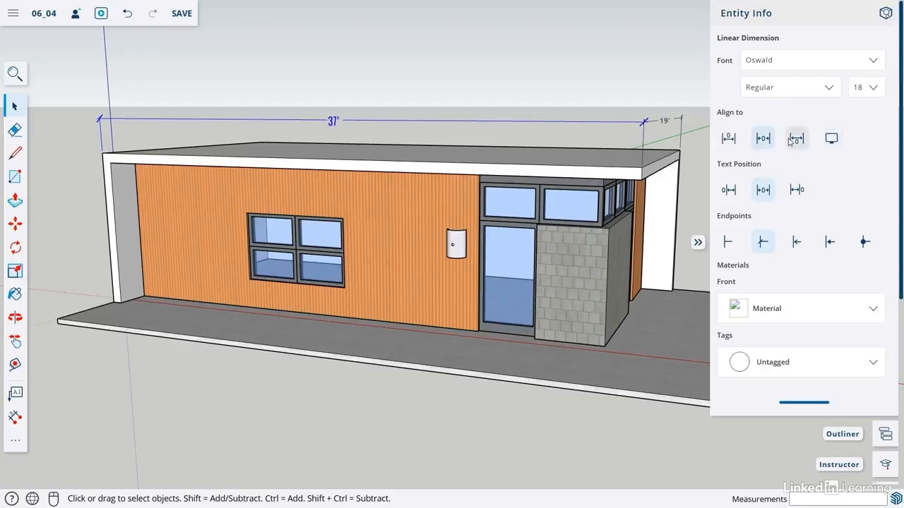
click(732, 144)
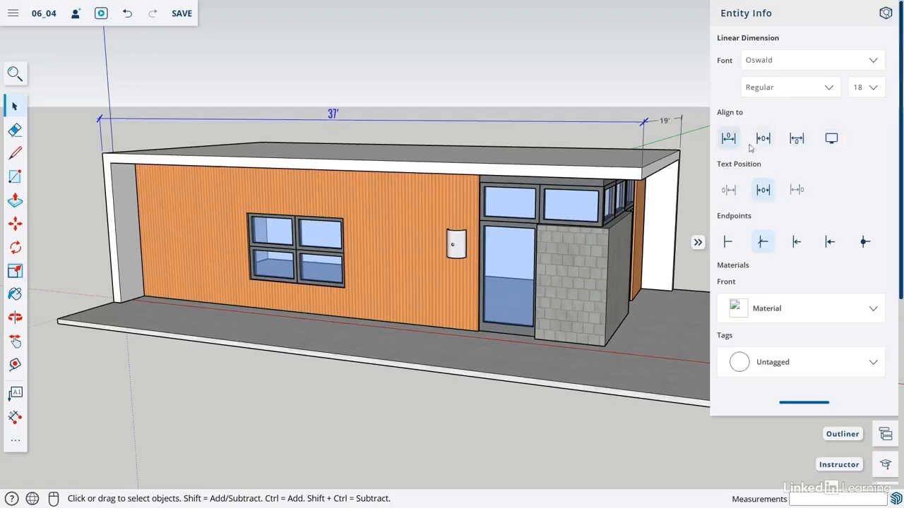
click(764, 141)
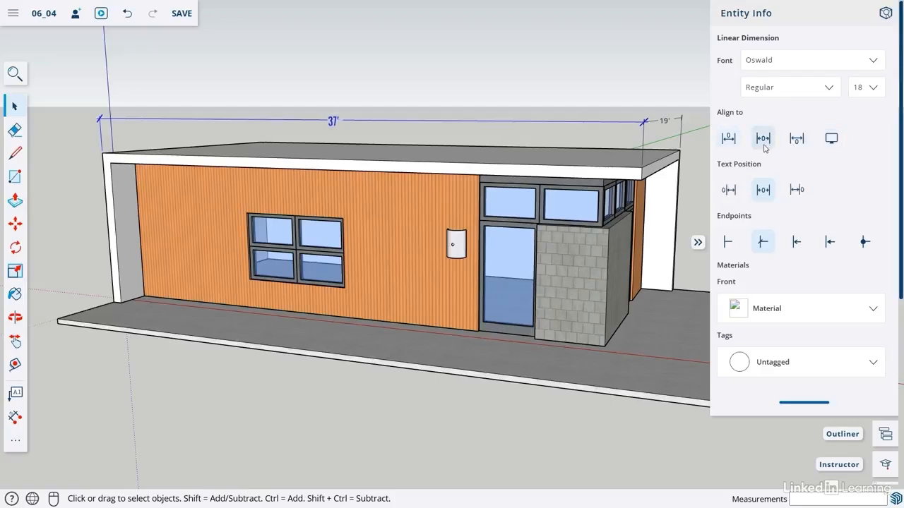
click(730, 191)
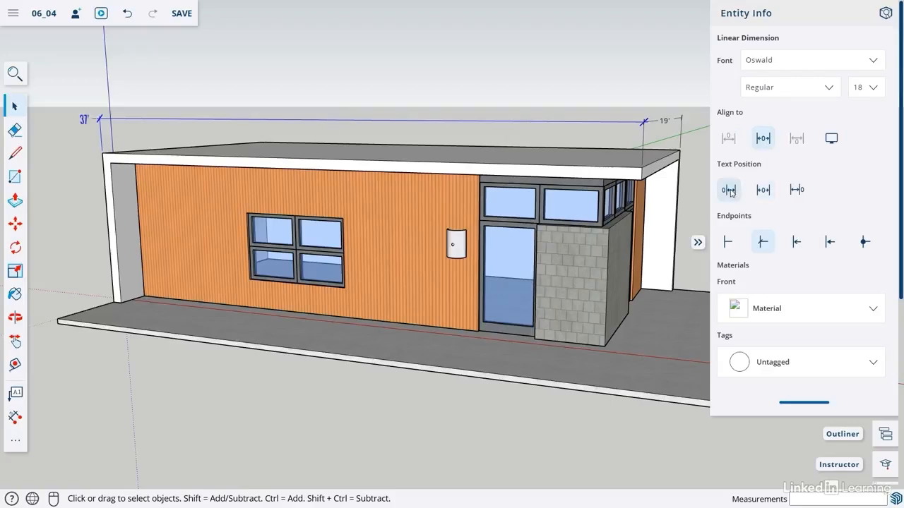
click(796, 189)
click(762, 192)
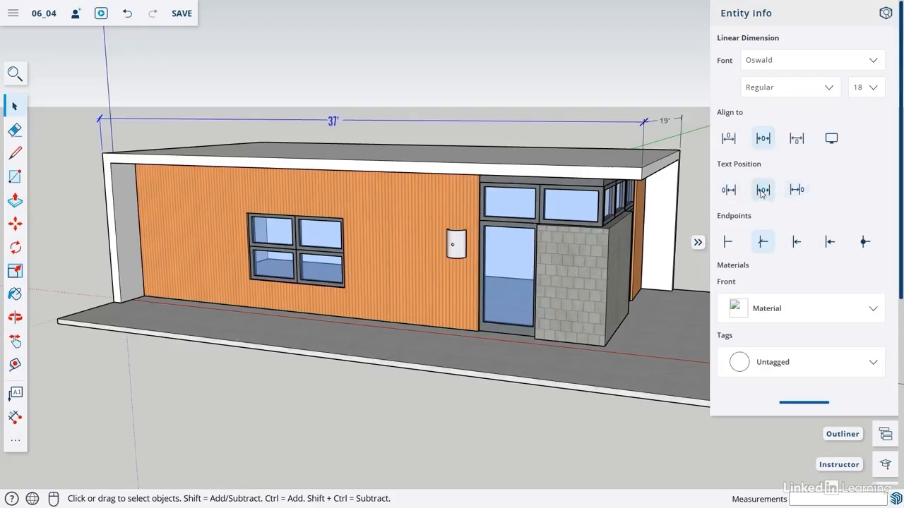
Set the front roof dimension's endpoints to closed arrows after comparing the none, slash and open arrow styles, and deselect it.
click(730, 242)
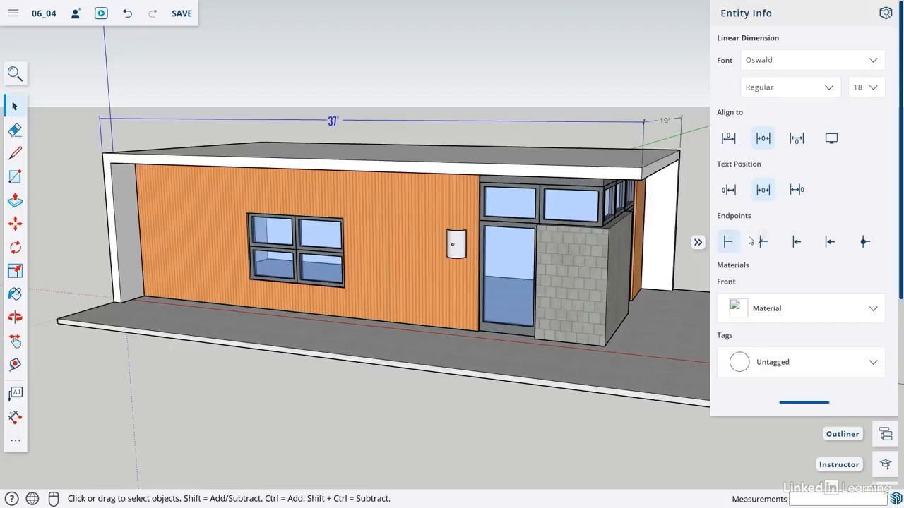
click(832, 244)
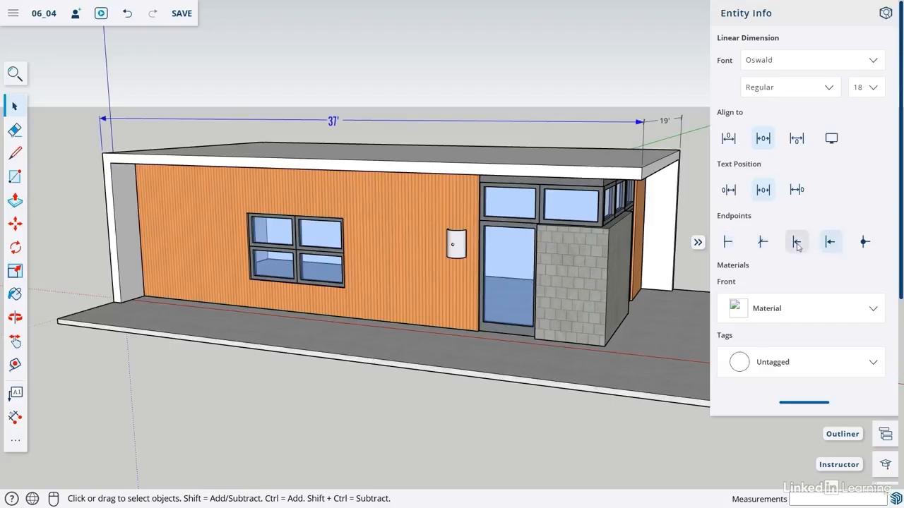
click(764, 243)
click(798, 243)
click(831, 244)
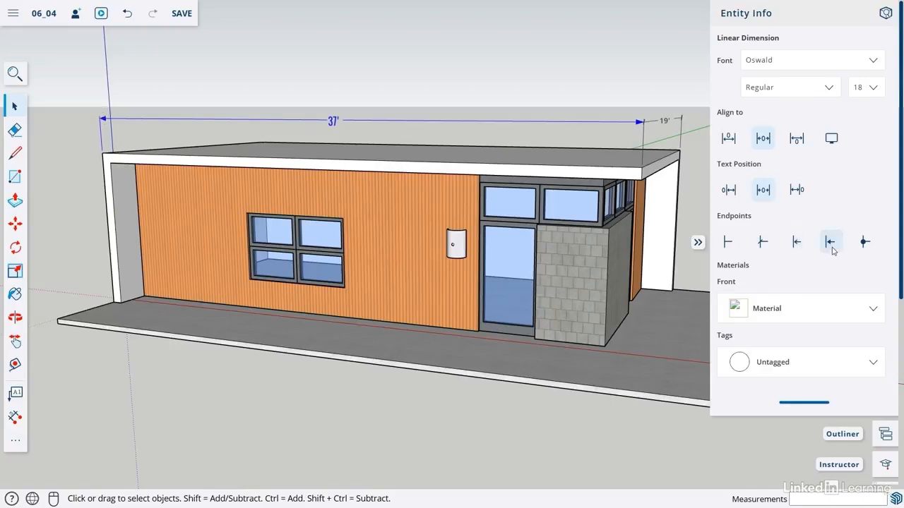
click(675, 92)
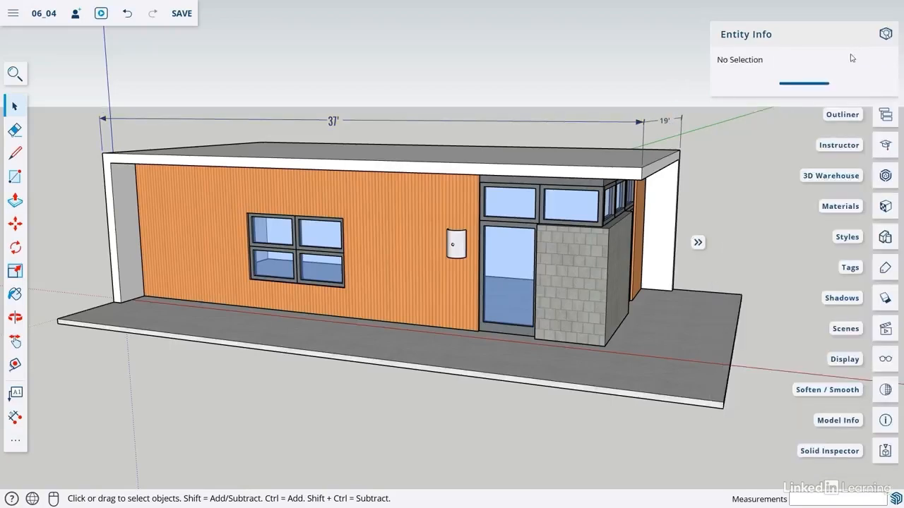
Examine the context options for the short side roof dimension, including its text position choices, and dismiss them without changes.
click(886, 33)
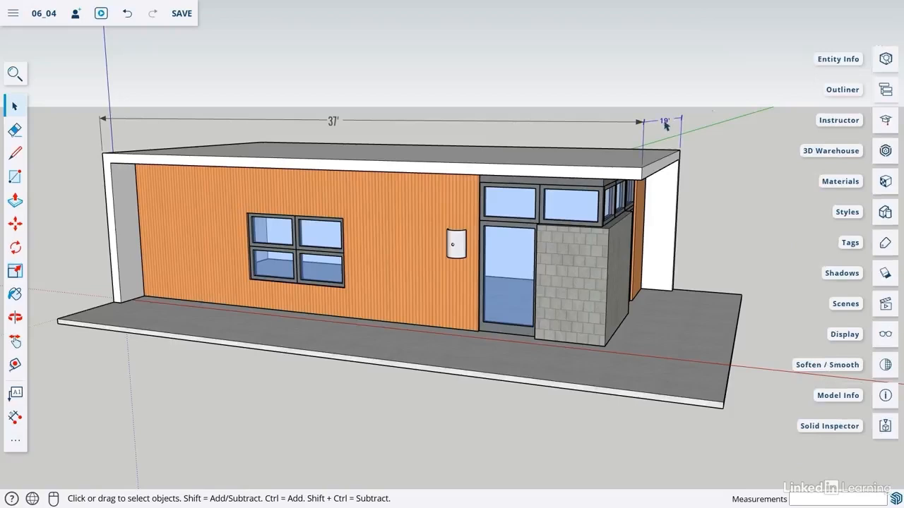
right_click(665, 125)
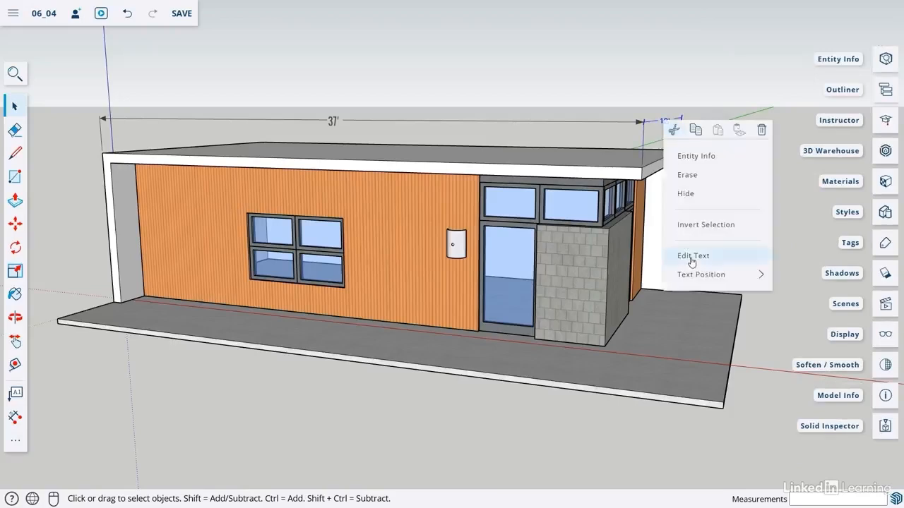
mouse_move(700, 282)
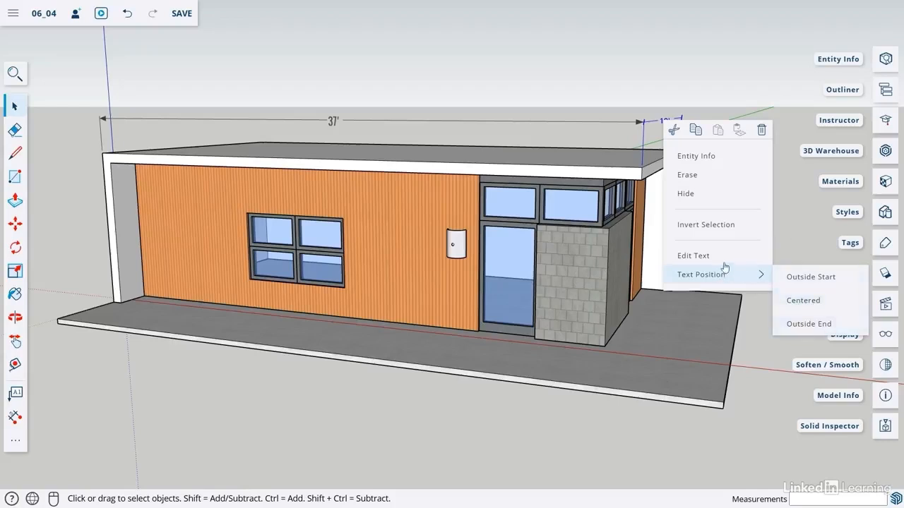
click(790, 163)
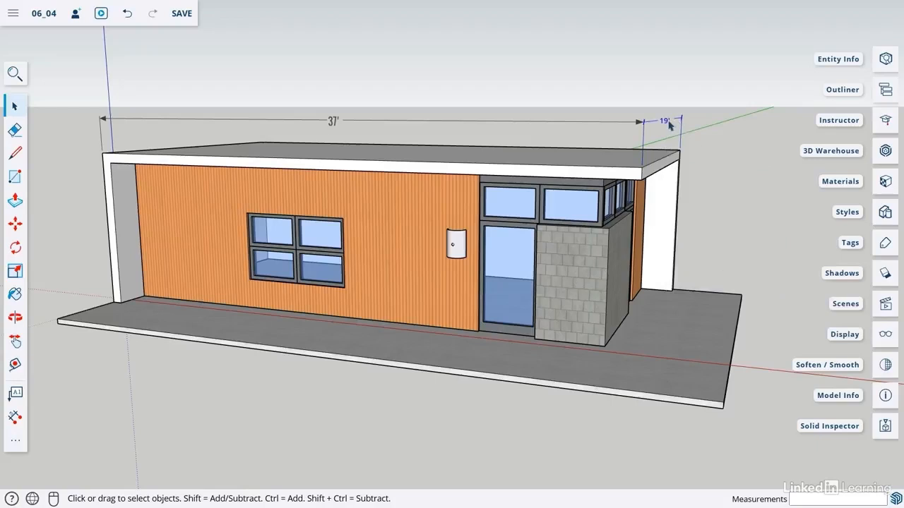
Set the short side roof dimension's font to Oswald and its size to 18 in its entity properties, and deselect it.
click(876, 59)
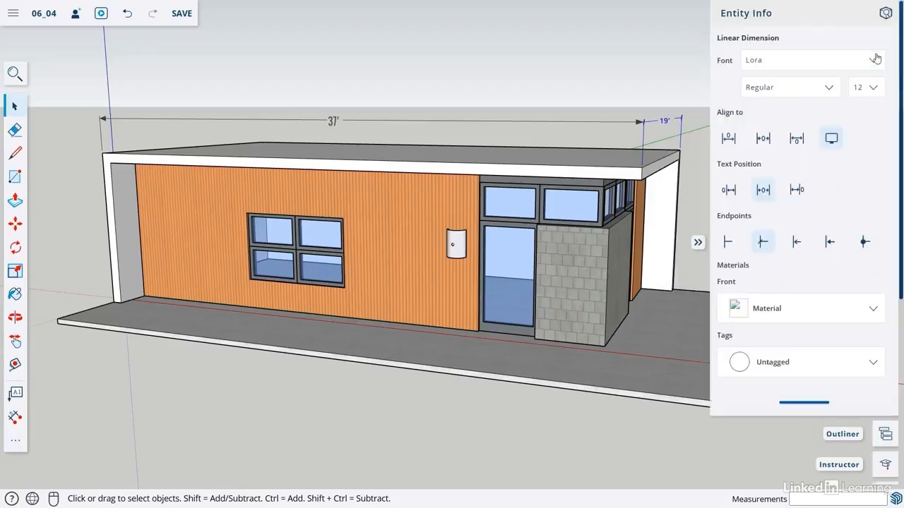
click(797, 62)
click(784, 121)
click(876, 89)
click(867, 216)
click(659, 96)
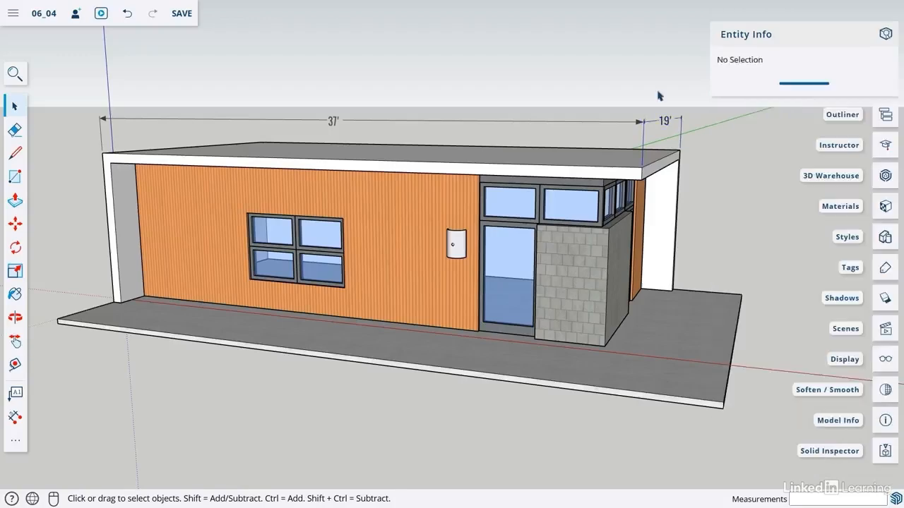
Try to move the front roof dimension with the Move tool, then cancel the move and deselect it.
middle_drag(659, 96, 570, 113)
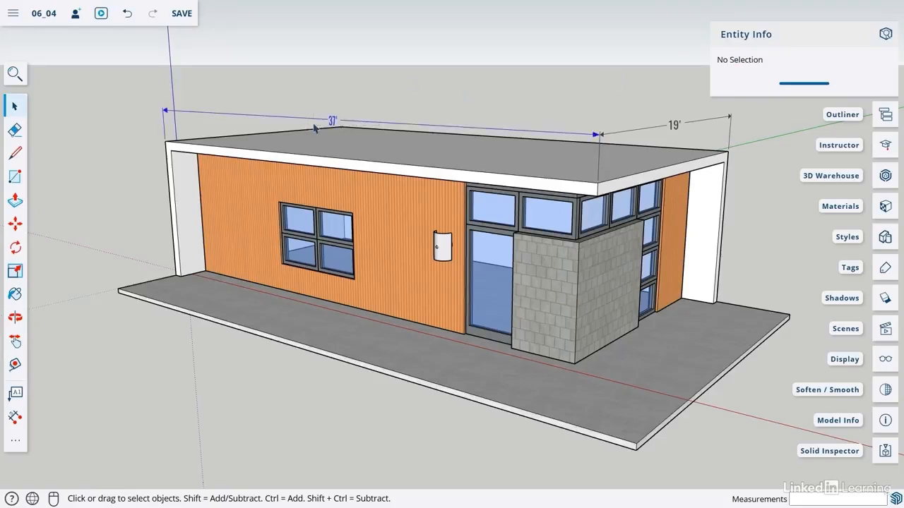
click(338, 124)
key(m)
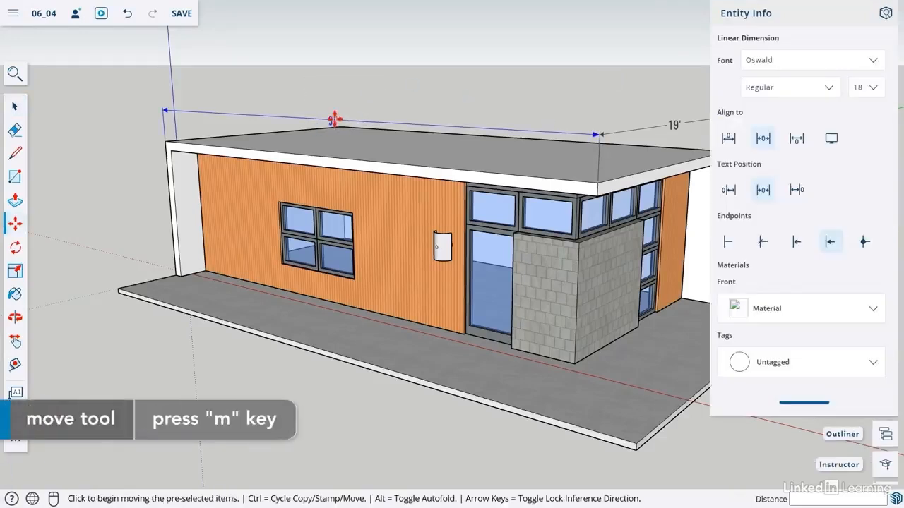
click(333, 115)
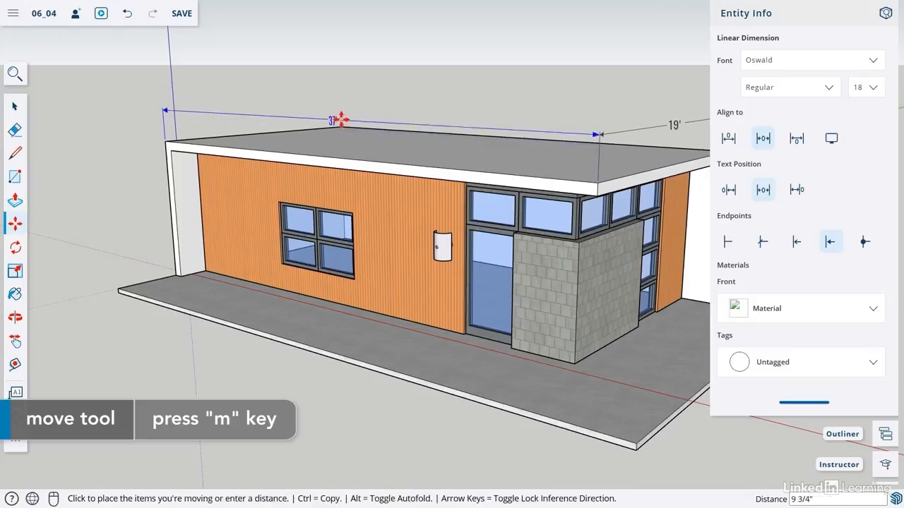
key(Escape)
key(space)
click(492, 97)
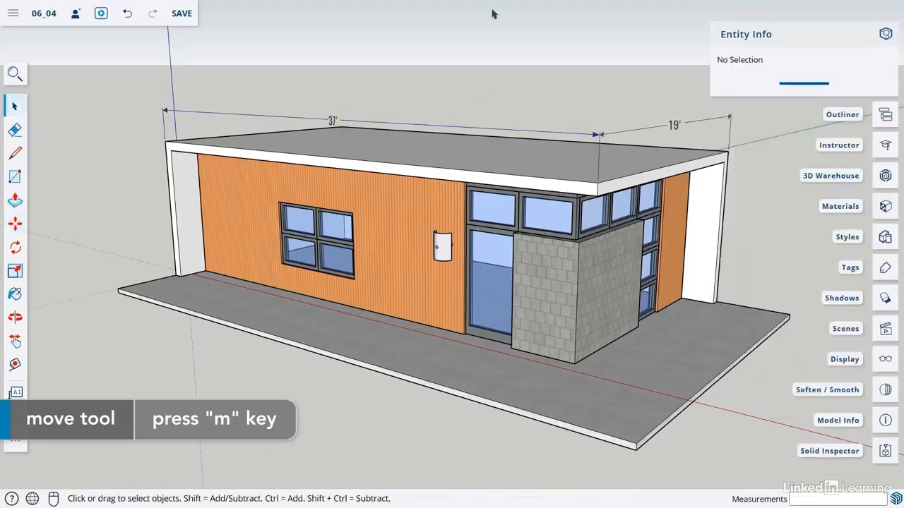
middle_drag(543, 43, 561, 128)
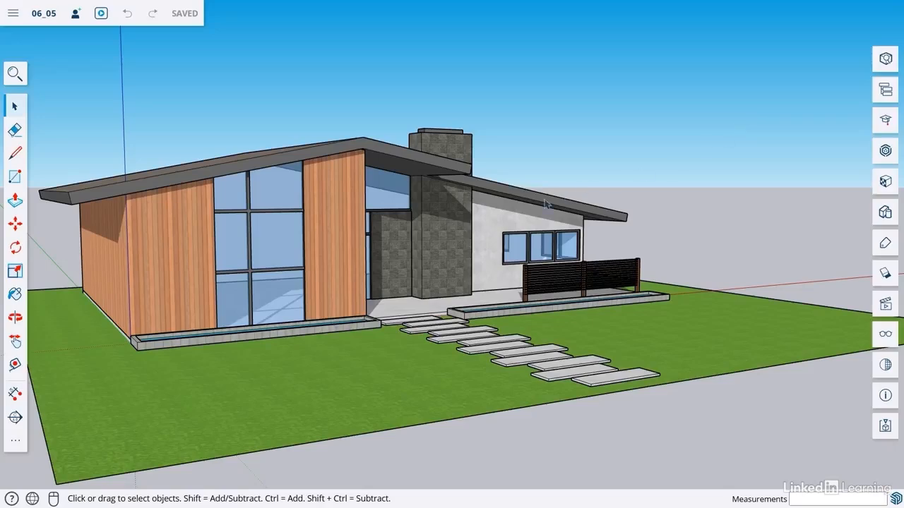
Place a horizontal section plane at ground level across the house model.
middle_drag(416, 245, 396, 269)
scroll(273, 334, down, 3)
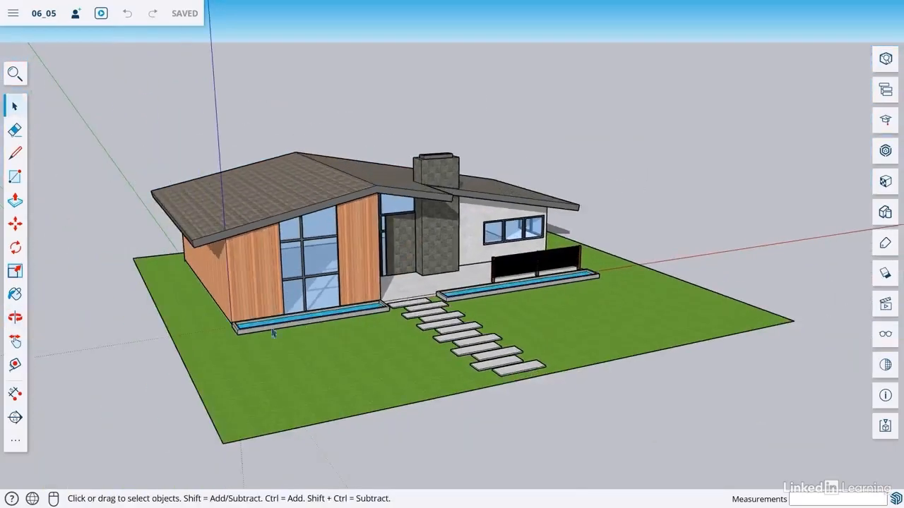
click(15, 441)
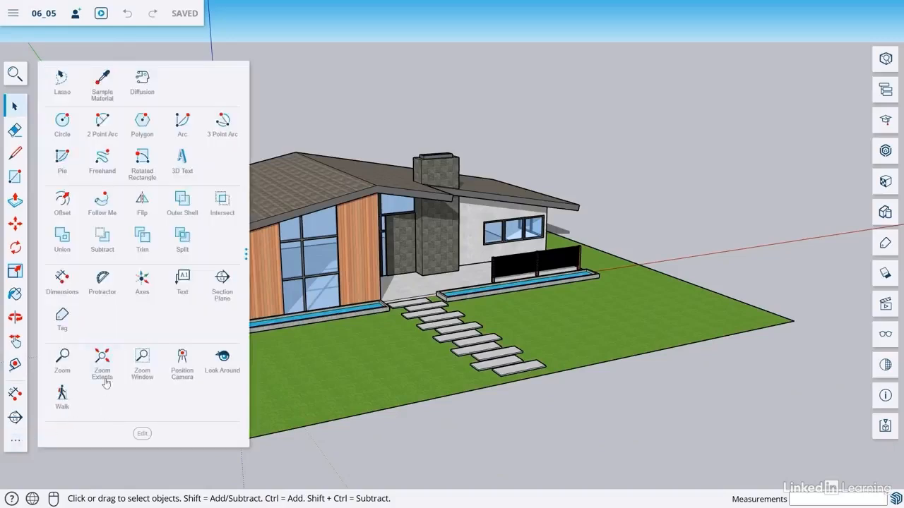
click(222, 281)
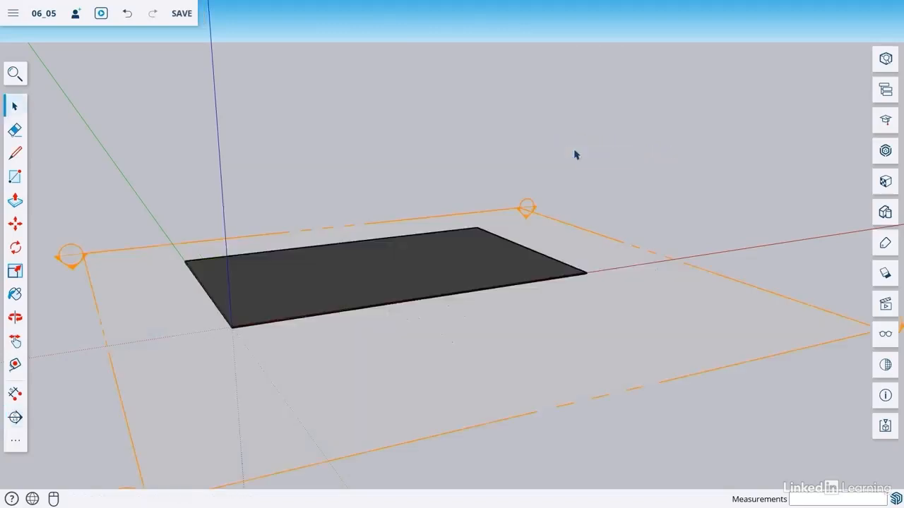
Move the horizontal section plane up about 7' 4" so it cuts through the house walls.
middle_drag(587, 218, 626, 236)
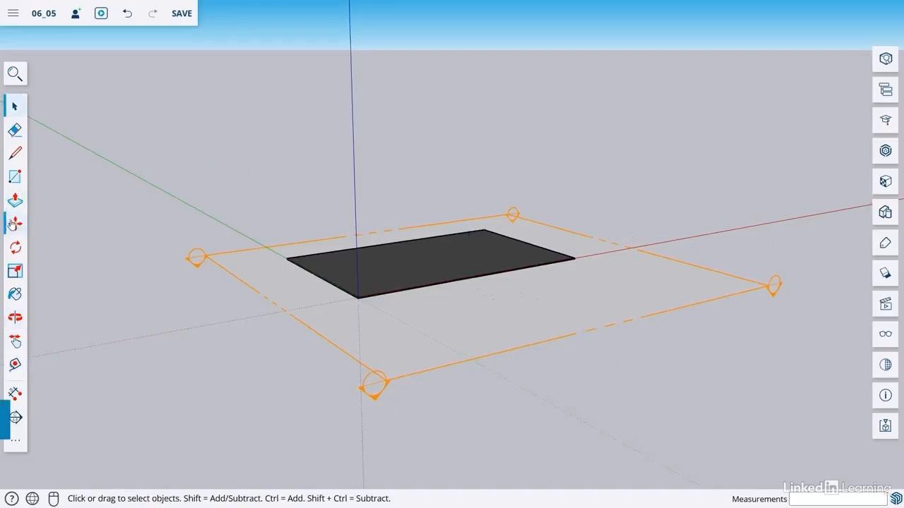
key(m)
click(196, 257)
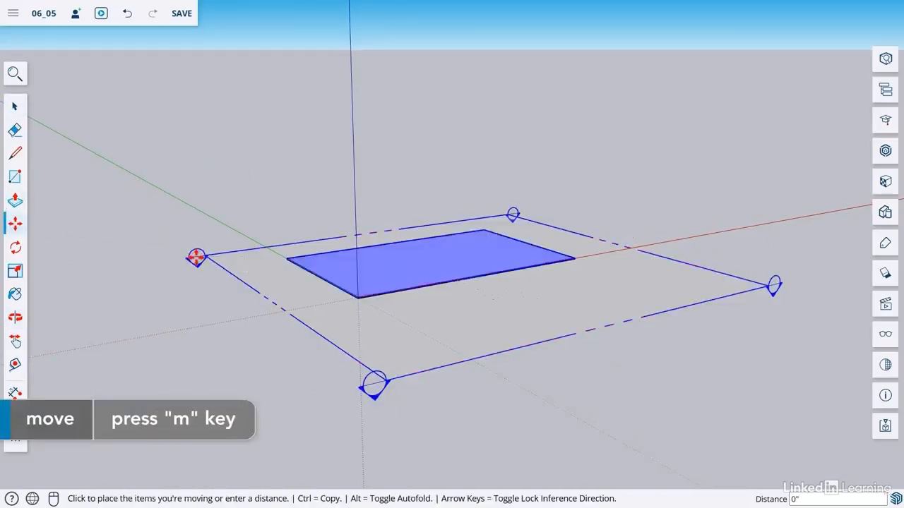
click(197, 256)
click(196, 257)
click(196, 256)
click(195, 256)
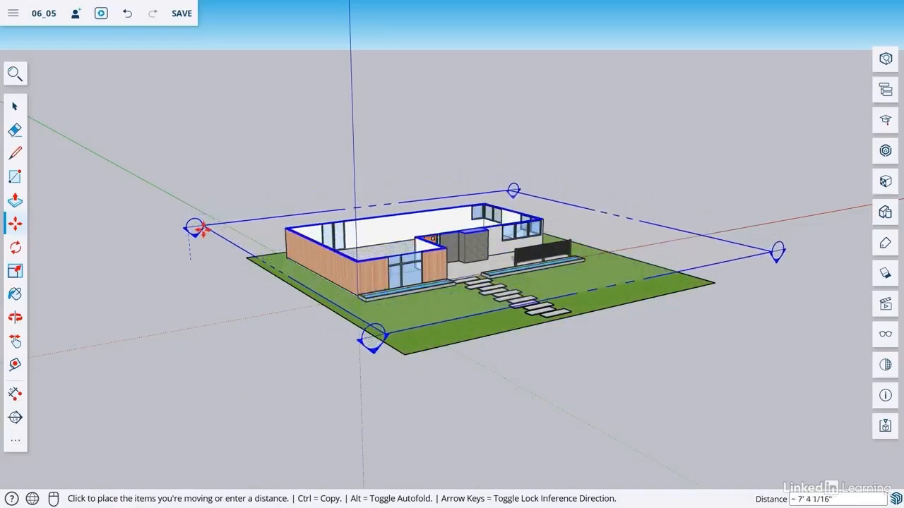
click(202, 231)
Try raising the section plane into the roof to compare the cut, and bring it back to its starting wall height.
middle_drag(359, 252, 280, 404)
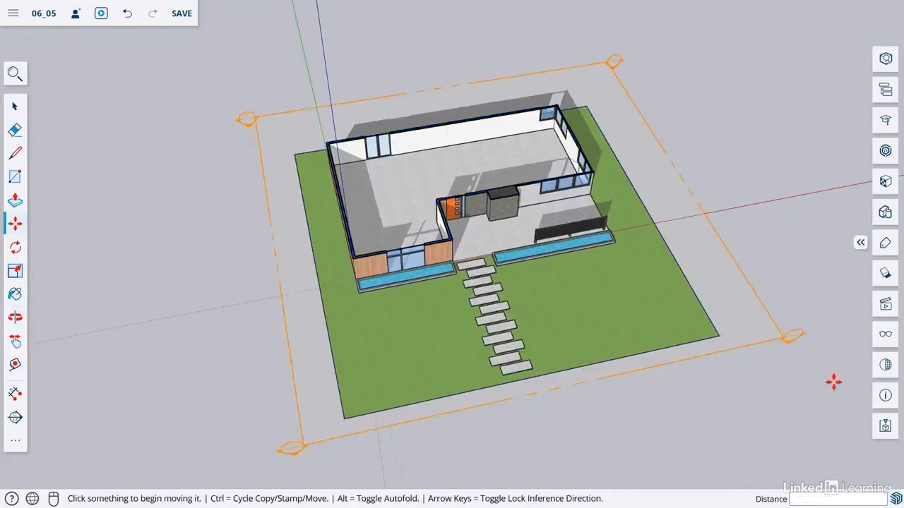
click(783, 333)
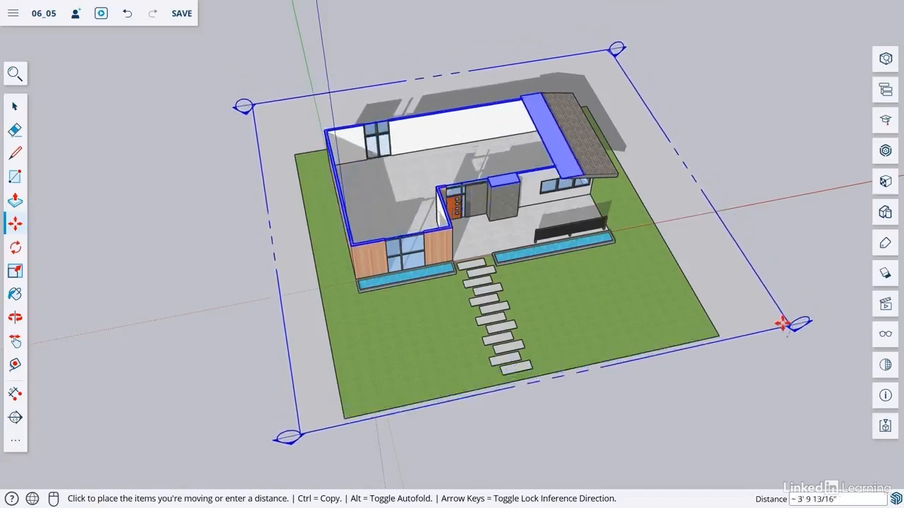
click(777, 329)
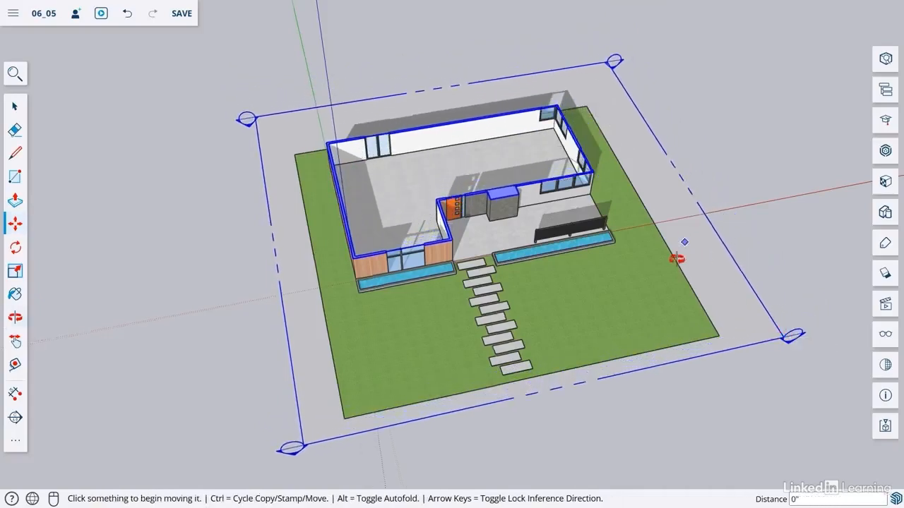
View the section cut as a top plan in parallel projection, and return the camera to perspective.
middle_drag(677, 258, 635, 332)
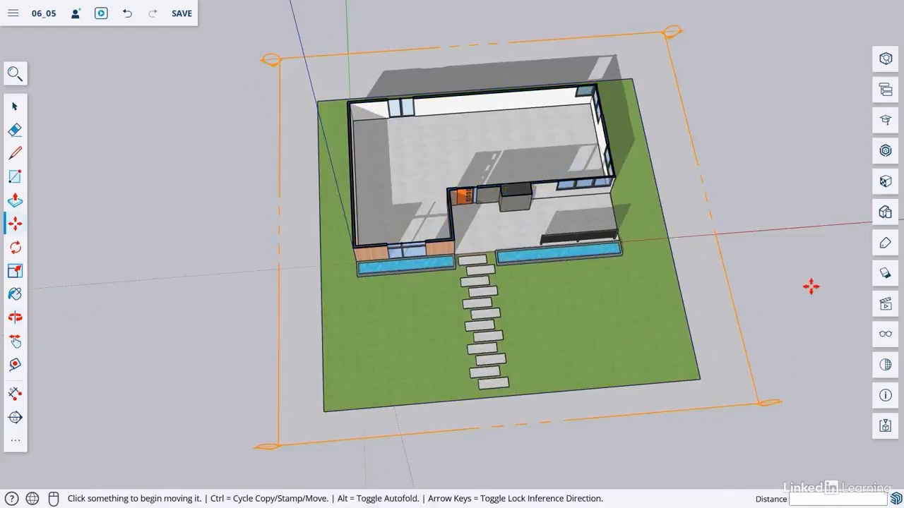
click(886, 305)
click(723, 363)
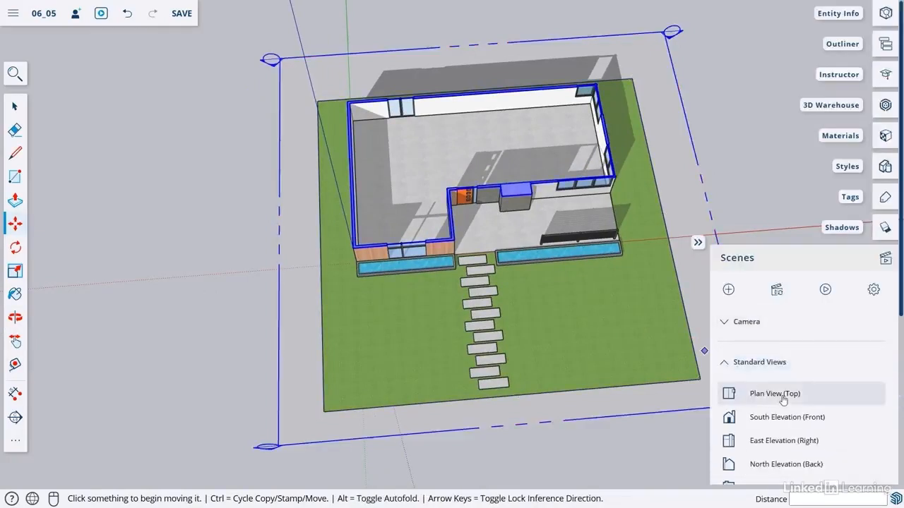
click(777, 393)
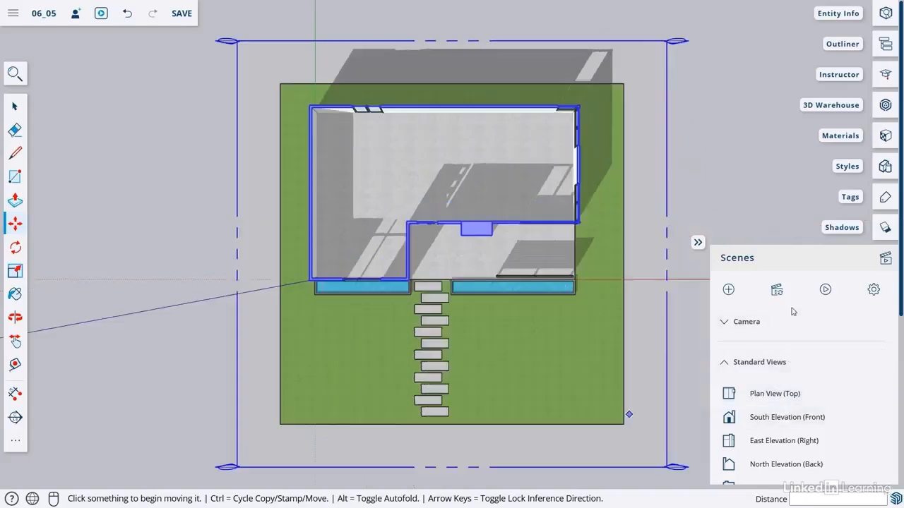
click(724, 322)
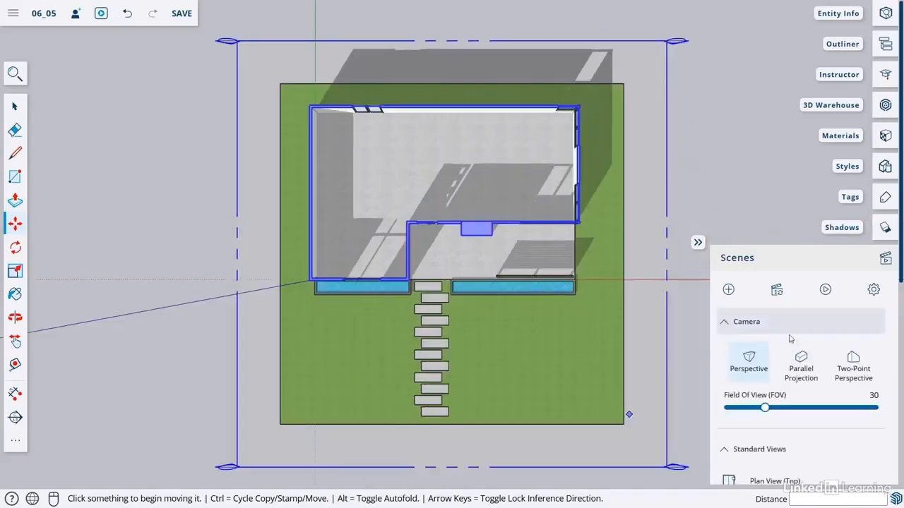
click(801, 360)
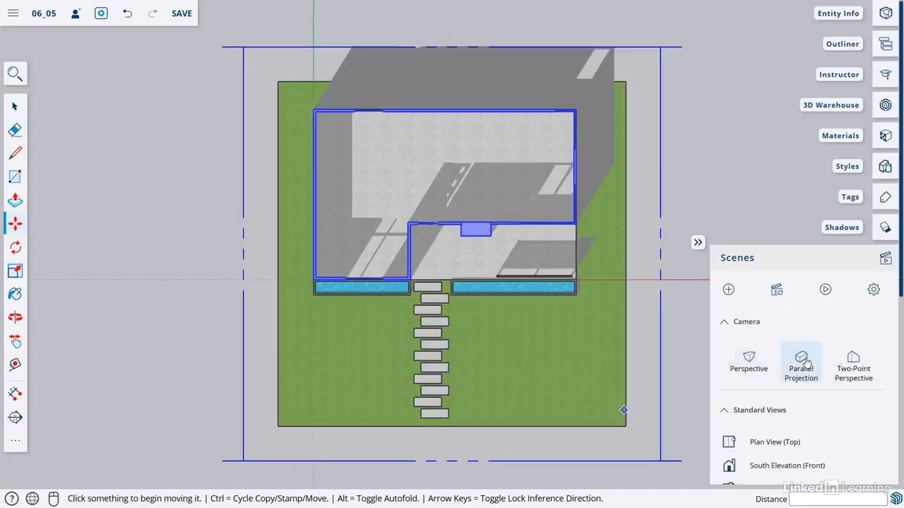
scroll(603, 205, up, 2)
scroll(603, 205, up, 1)
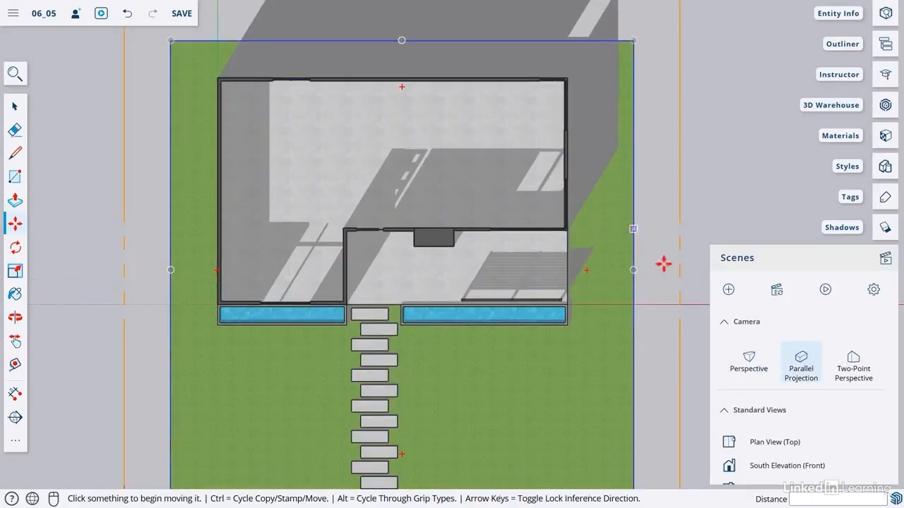
click(749, 360)
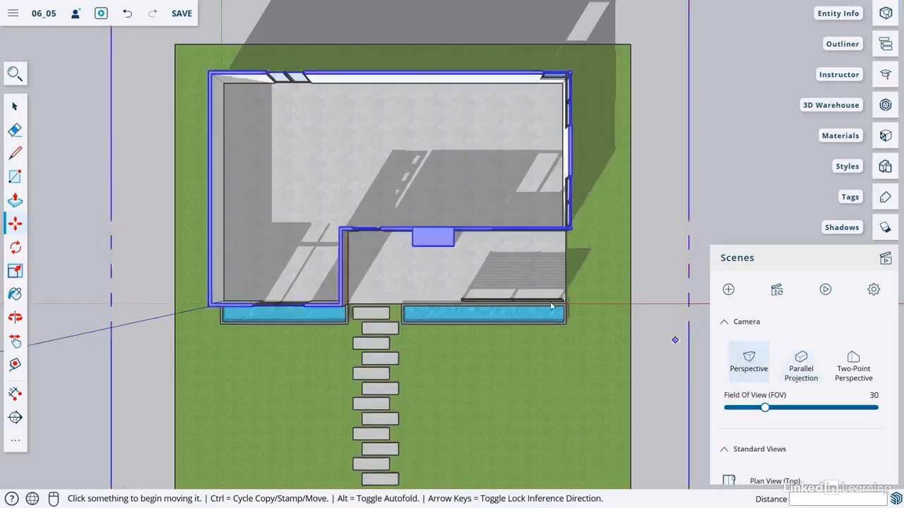
middle_drag(621, 233, 530, 208)
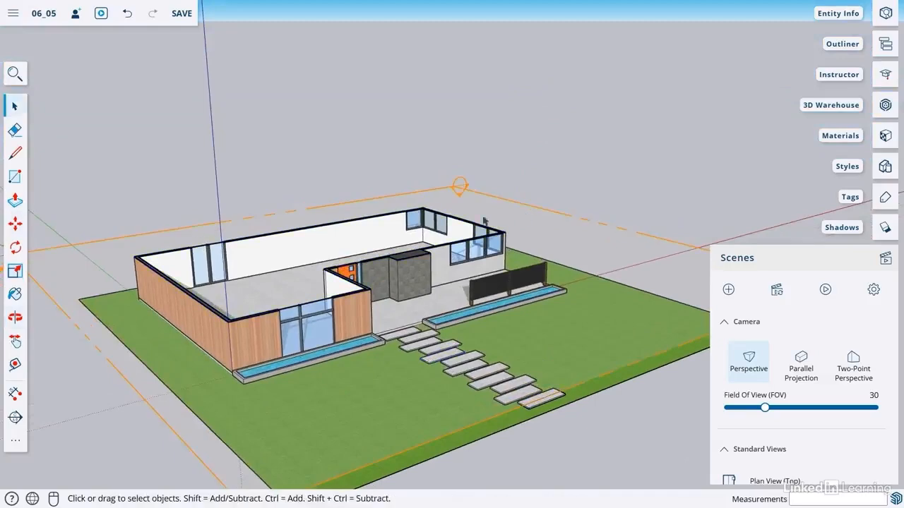
Draw a thin rectangle about 11 inches wide on the interior floor, running from the back wall into the room.
middle_drag(417, 214, 307, 449)
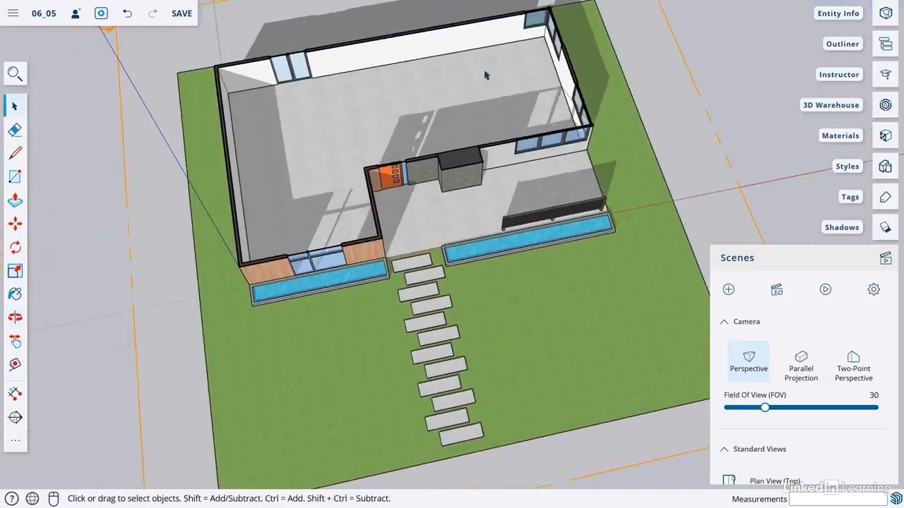
shift+middle_drag(472, 94, 504, 203)
scroll(496, 224, up, 5)
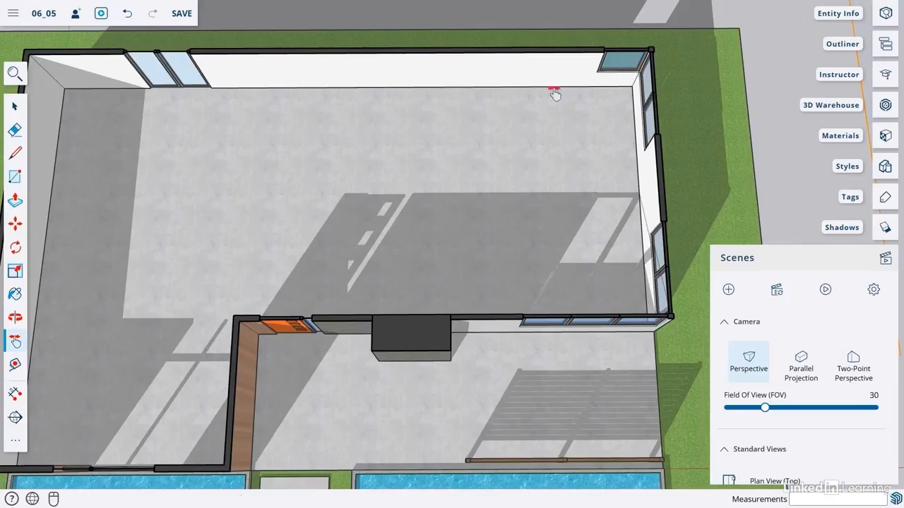
key(r)
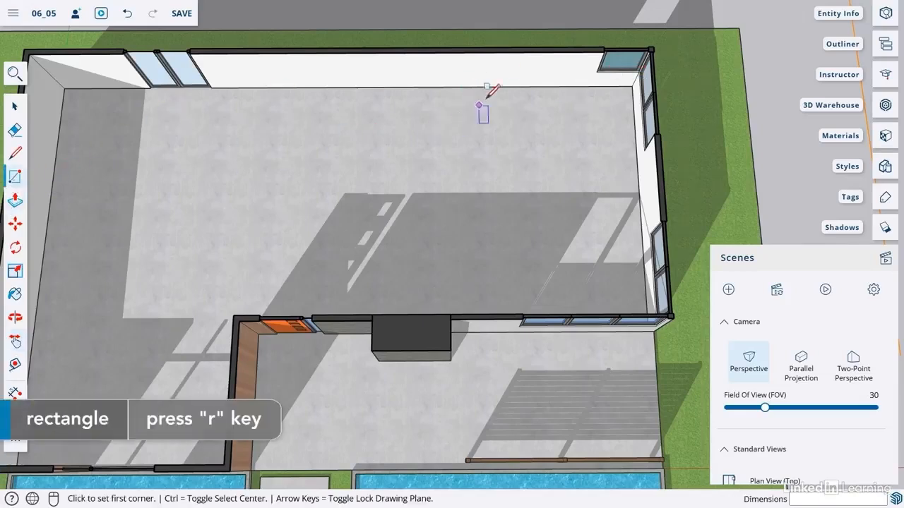
click(511, 87)
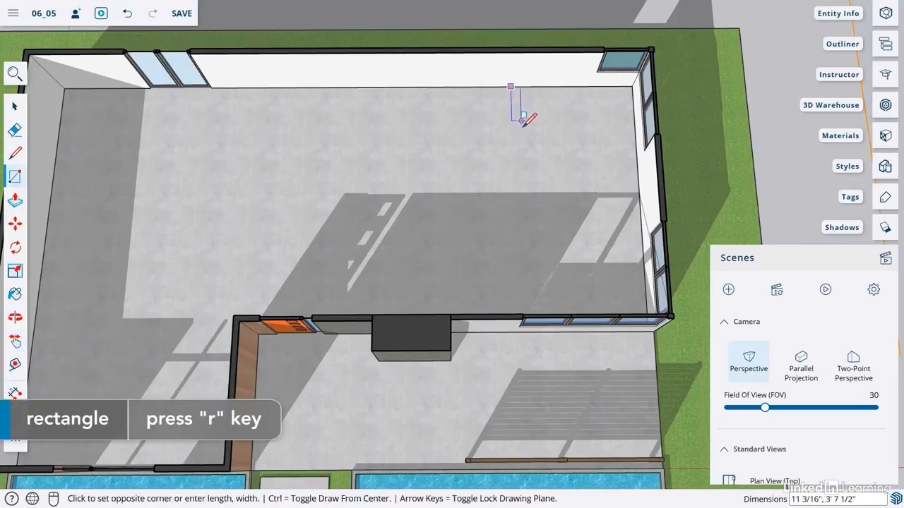
click(522, 189)
key(space)
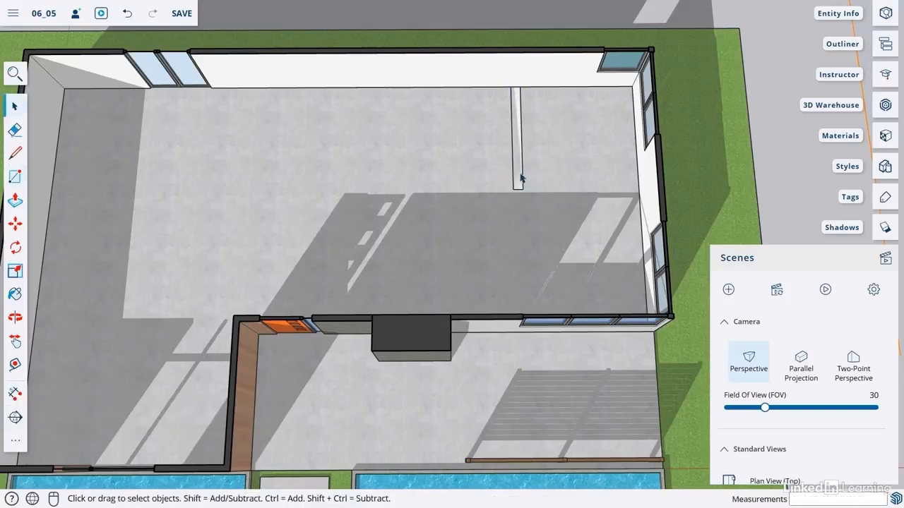
Extrude the thin floor rectangle up about 7' into an interior wall that reaches the section cut.
key(p)
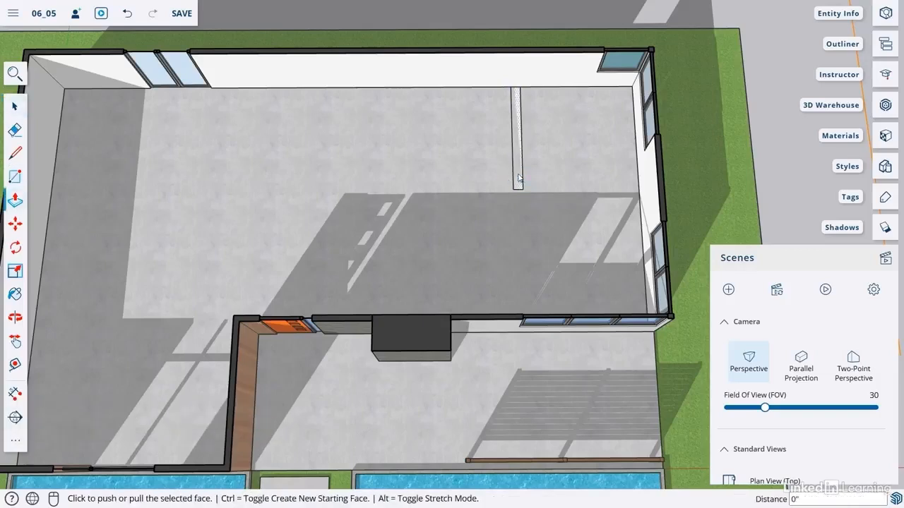
click(519, 172)
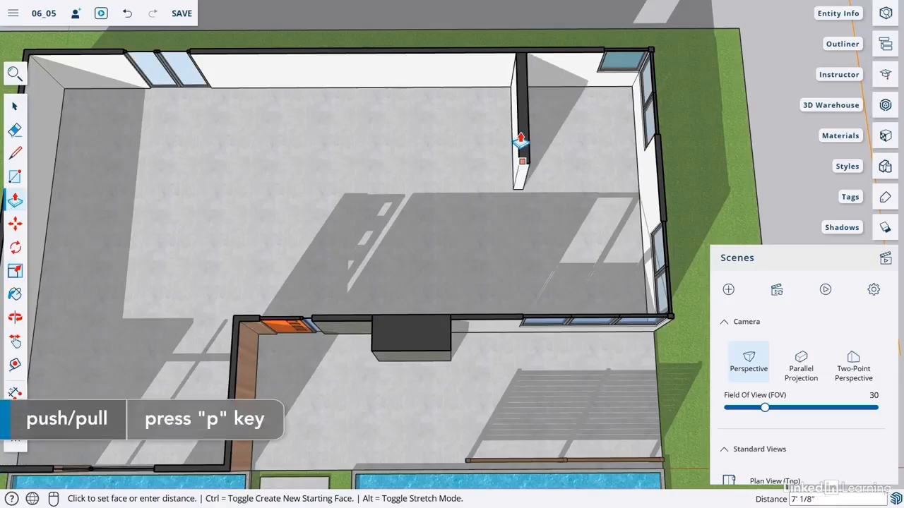
click(521, 147)
key(space)
middle_drag(452, 158, 695, 6)
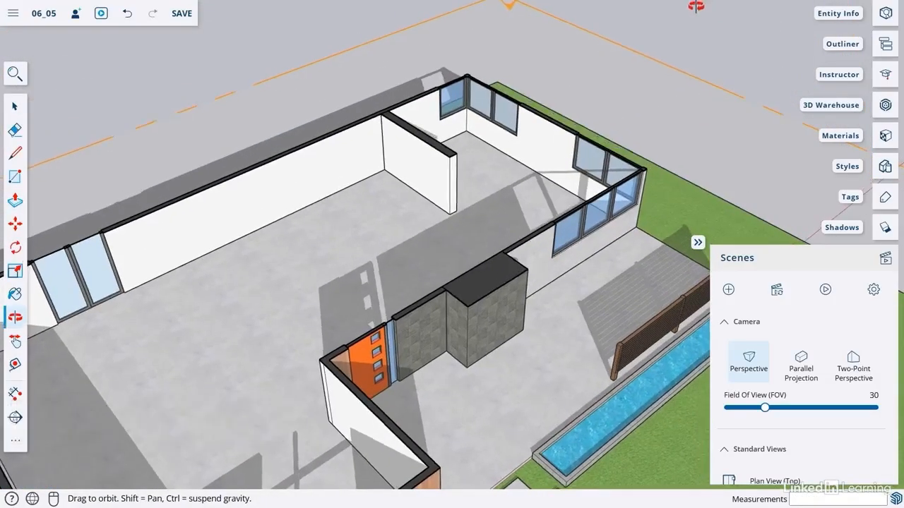
Move the section plane straight up about 16' 10" so it sits above the roof and the house is whole.
key(space)
key(shift+z)
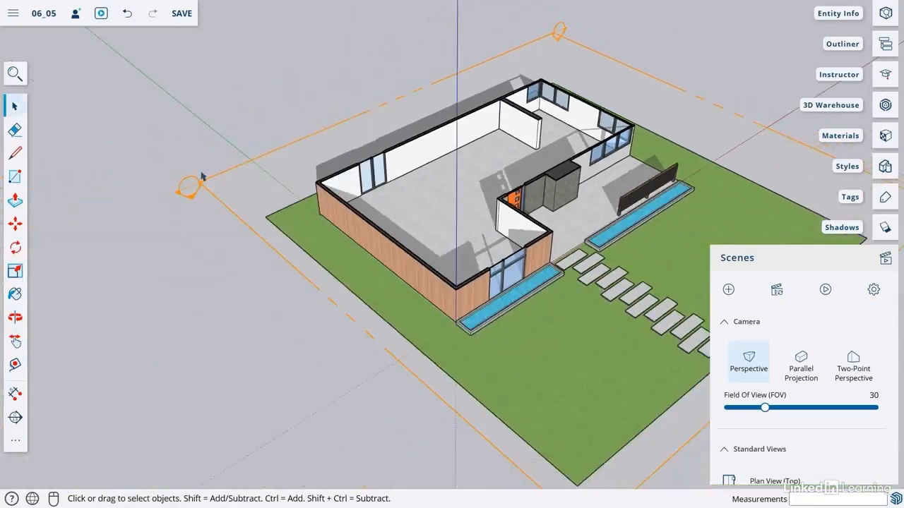
click(189, 183)
key(m)
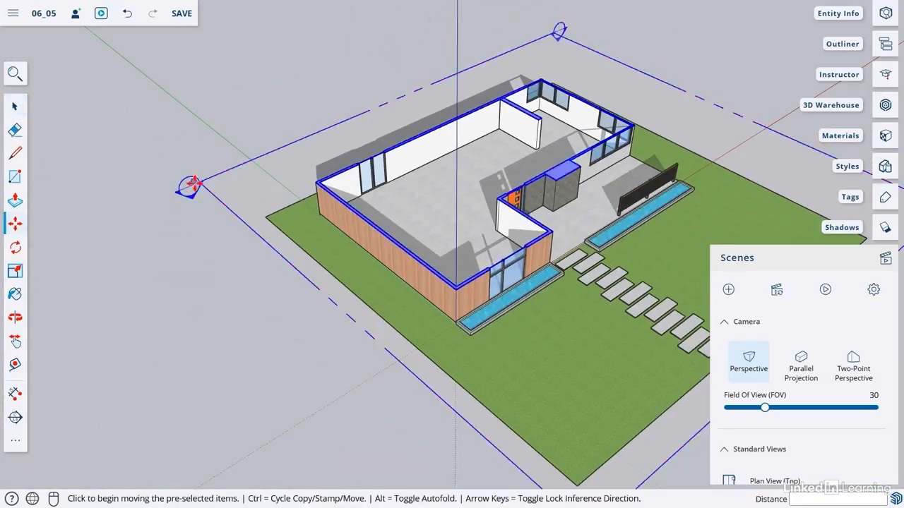
click(195, 178)
click(219, 84)
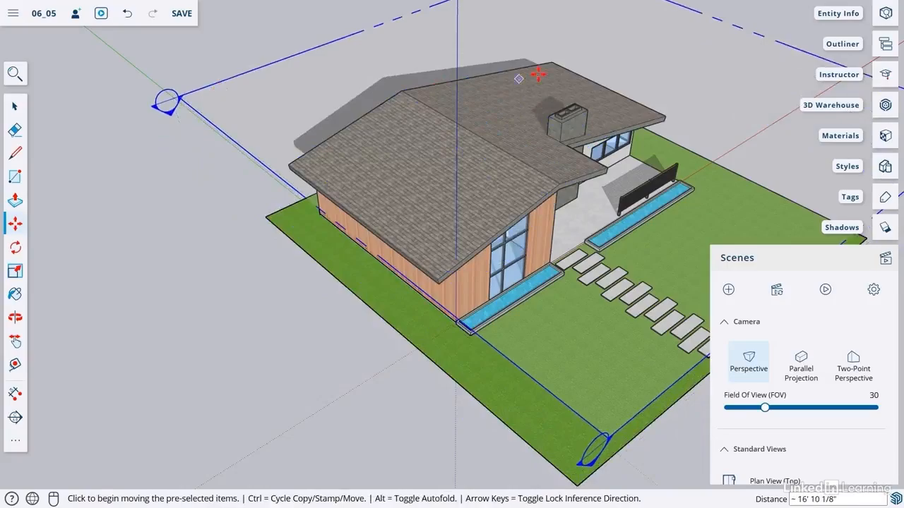
Inspect the uncut house from several angles and remove the raised section plane from view.
scroll(577, 84, up, 4)
scroll(577, 84, up, 4)
middle_drag(488, 206, 511, 85)
scroll(478, 174, down, 8)
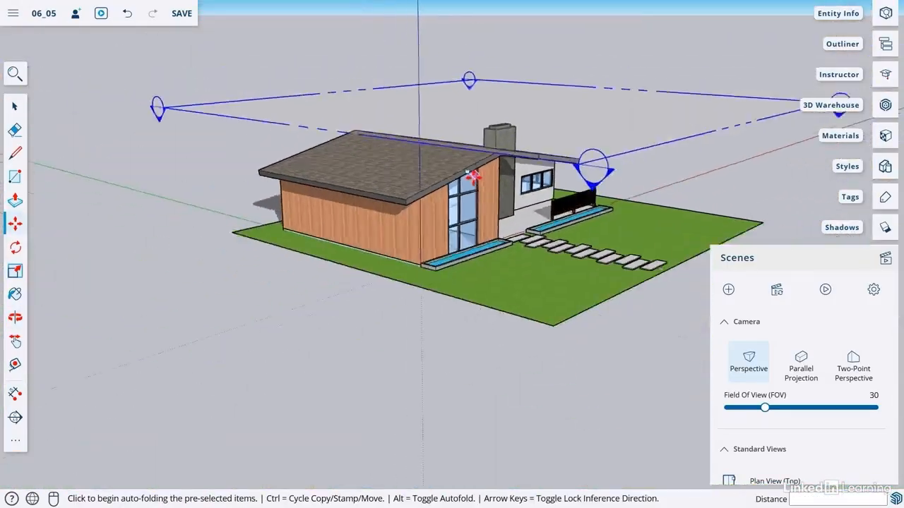
middle_drag(474, 177, 297, 244)
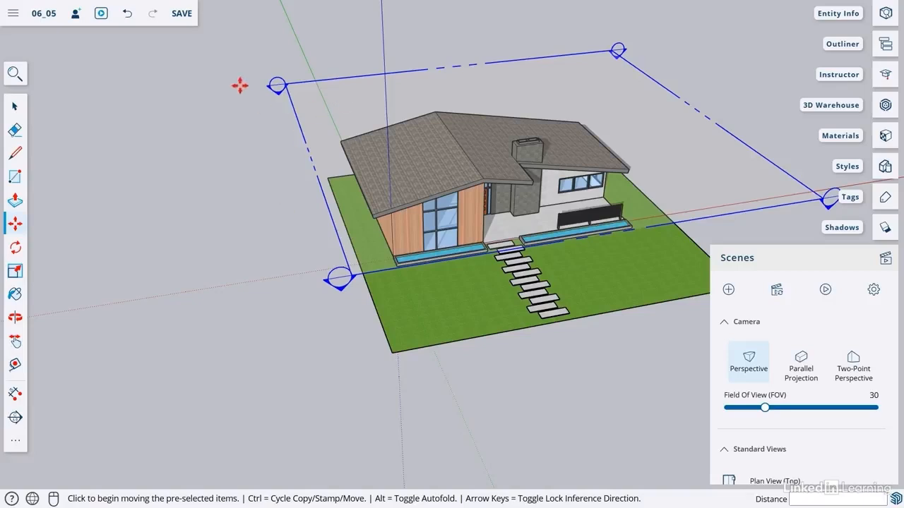
key(space)
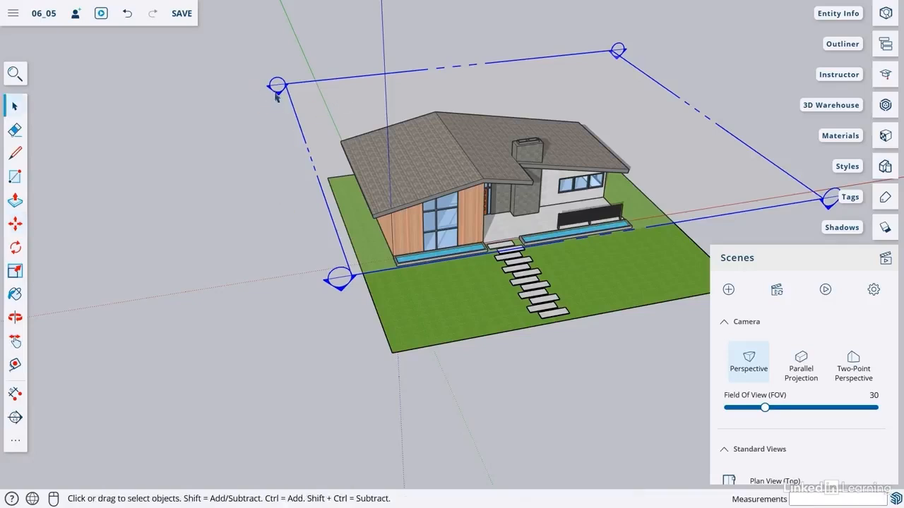
click(247, 118)
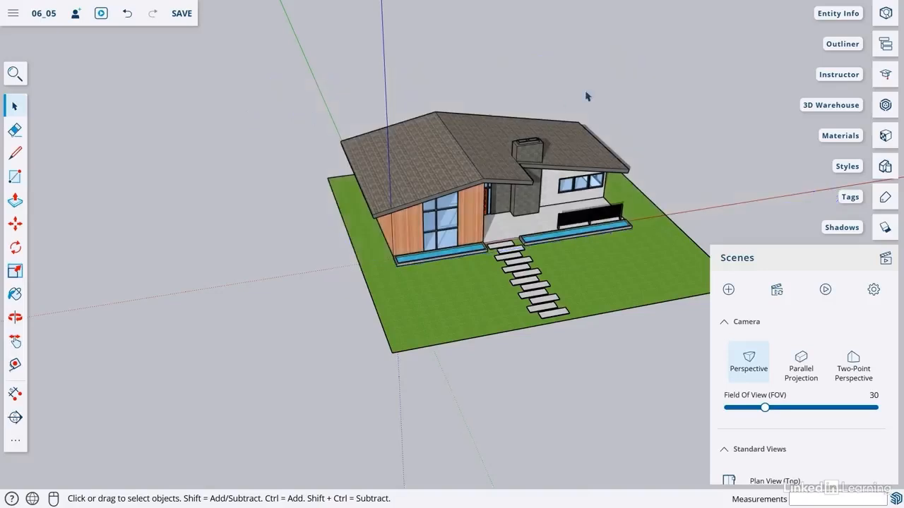
key(h)
key(o)
mouse_move(584, 63)
mouse_down()
mouse_move(544, 73)
mouse_move(577, 67)
mouse_up()
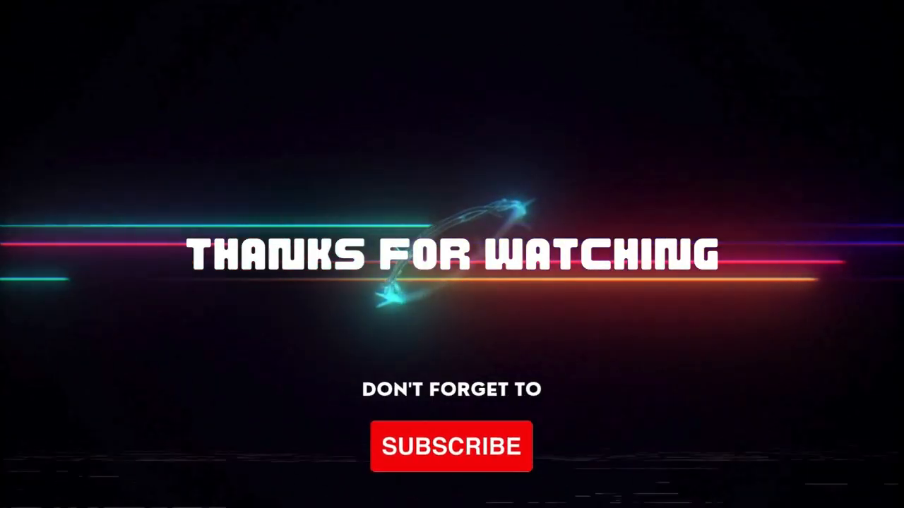